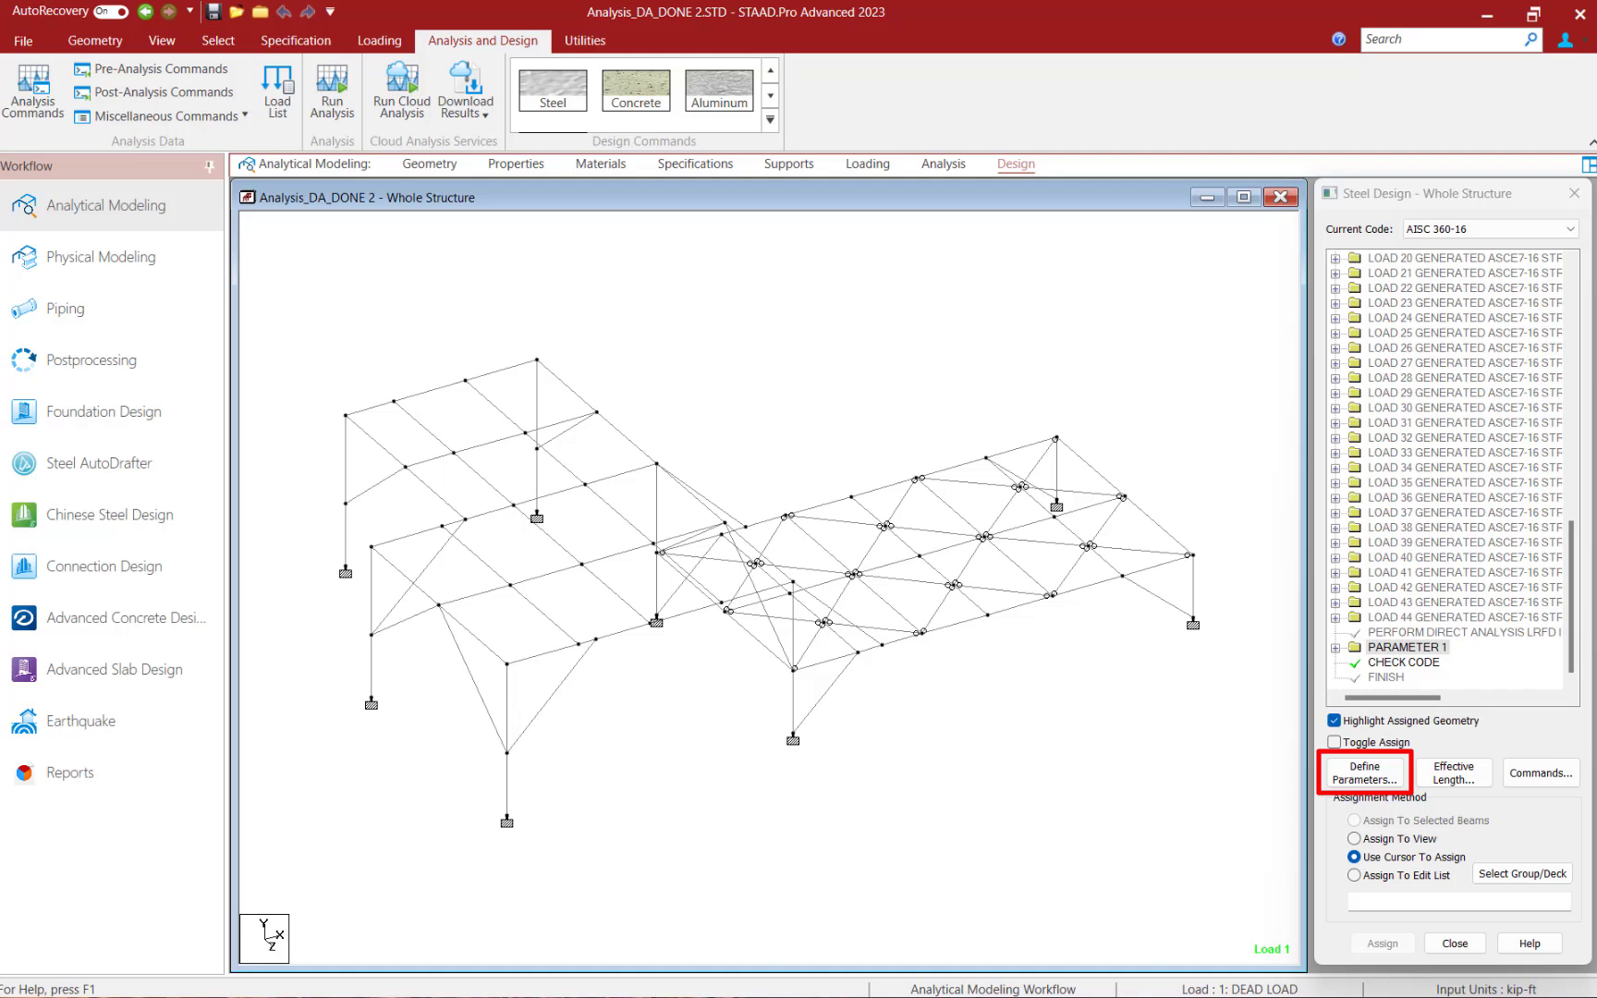
Step: Review the KY and LY definitions among the steel design parameters, then close the parameter definitions without adding any
left_click(1363, 781)
scroll(620, 629, "down", 1)
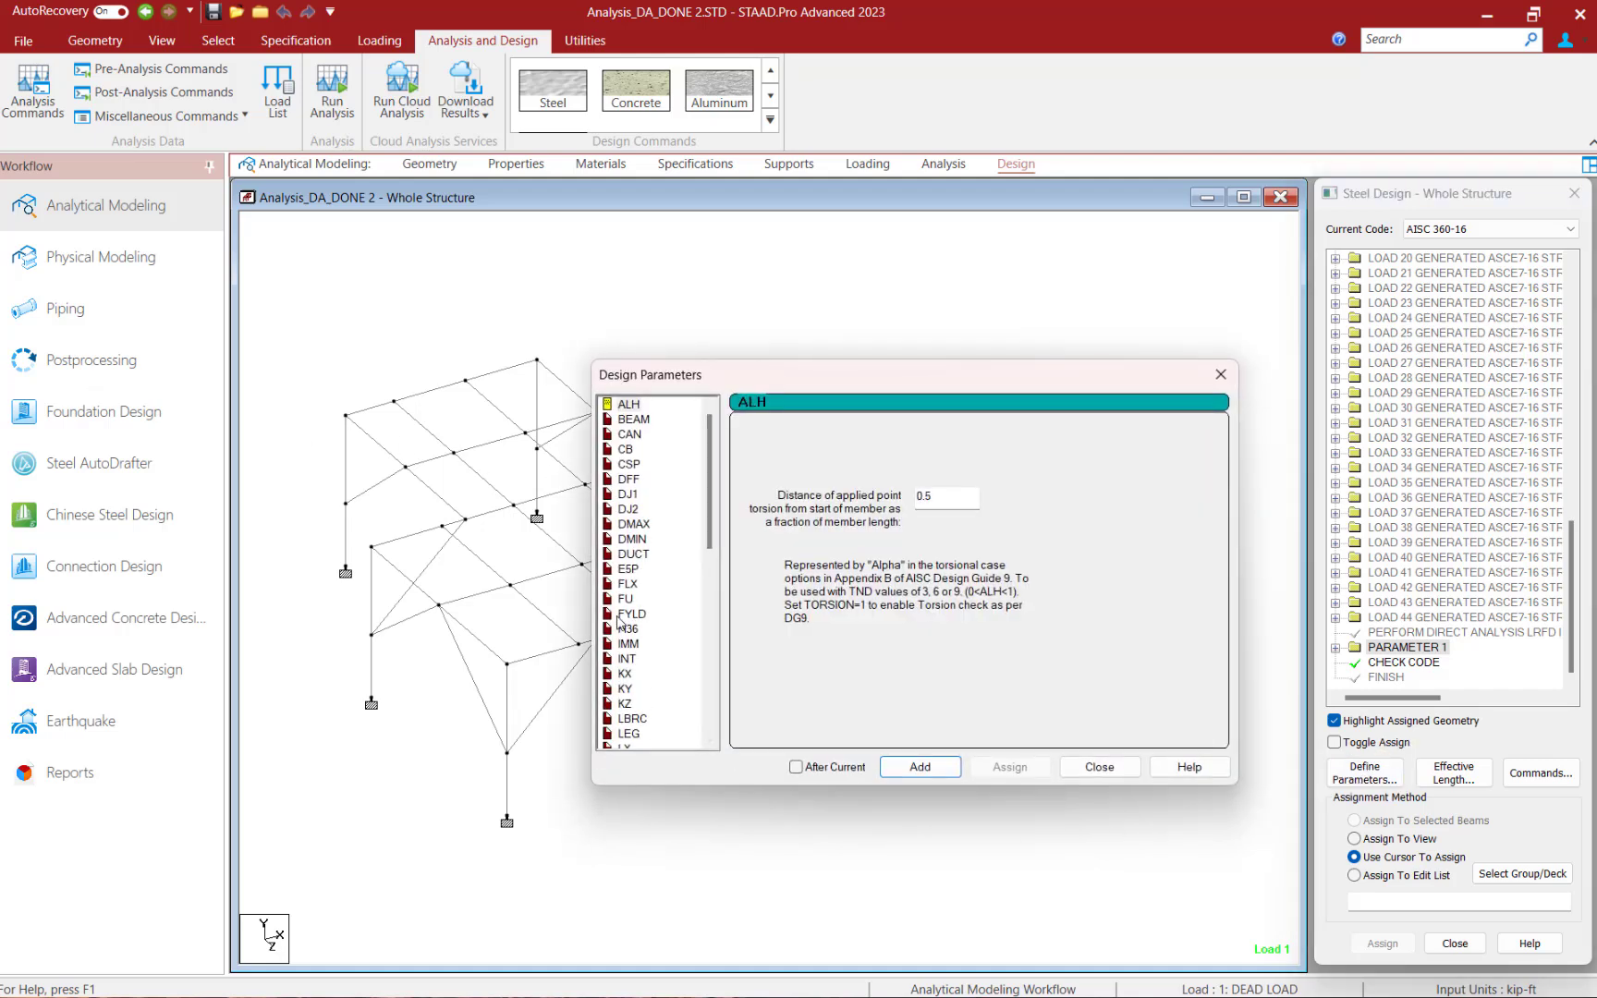
left_click(628, 644)
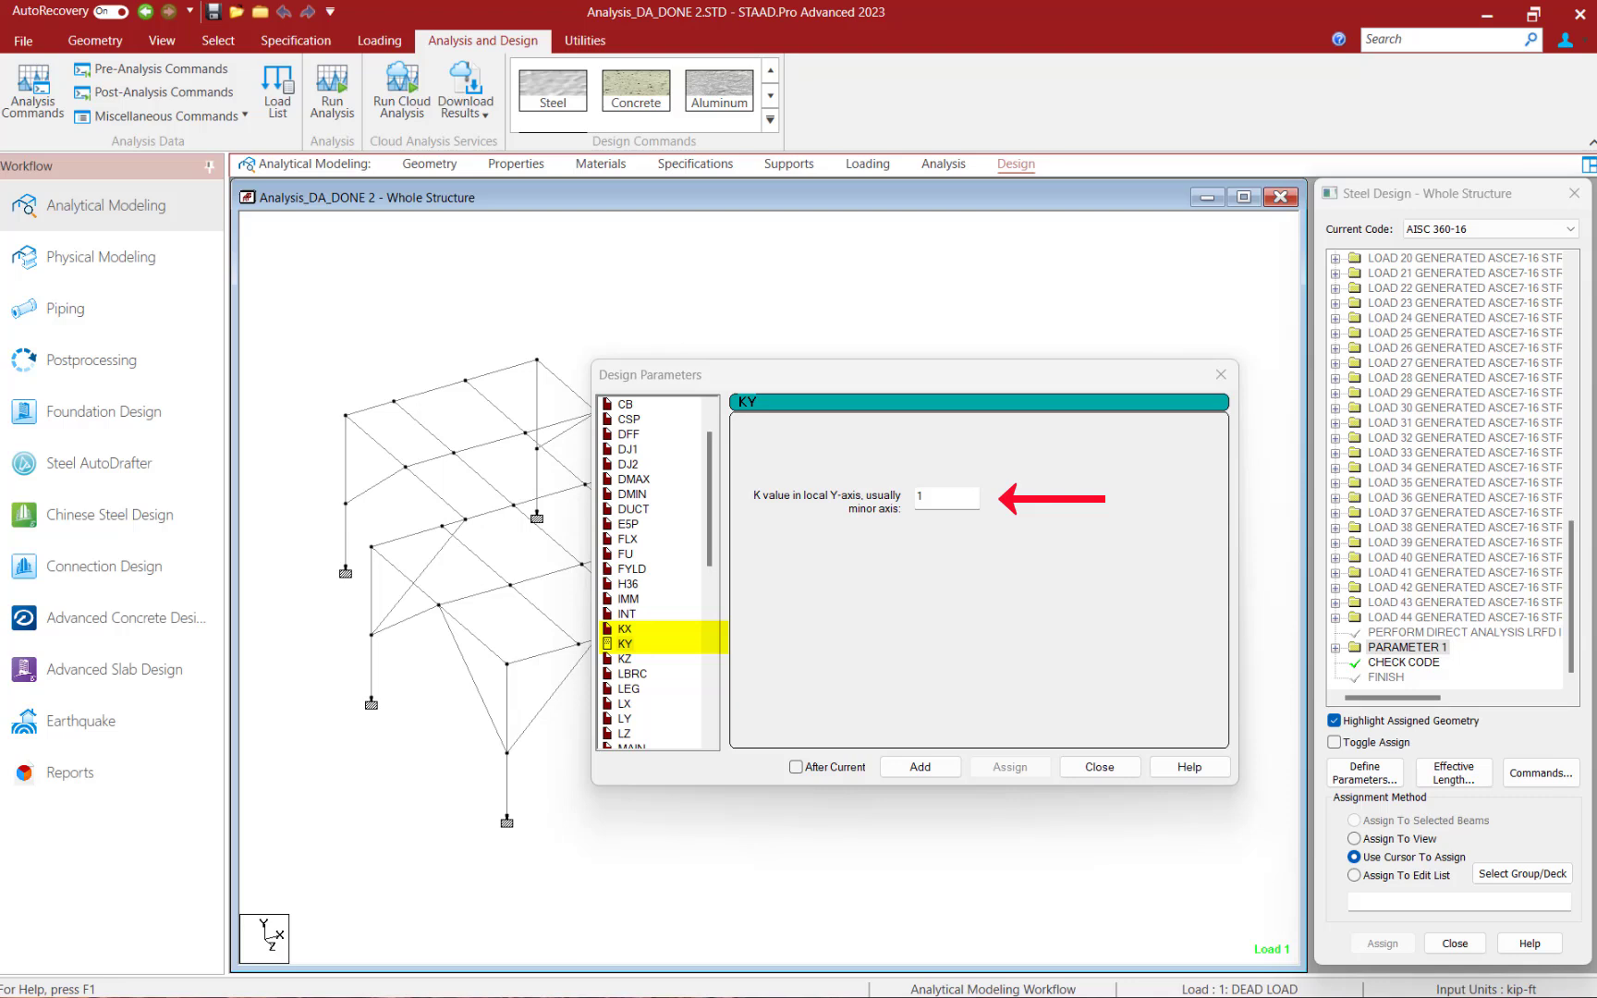
left_click(624, 719)
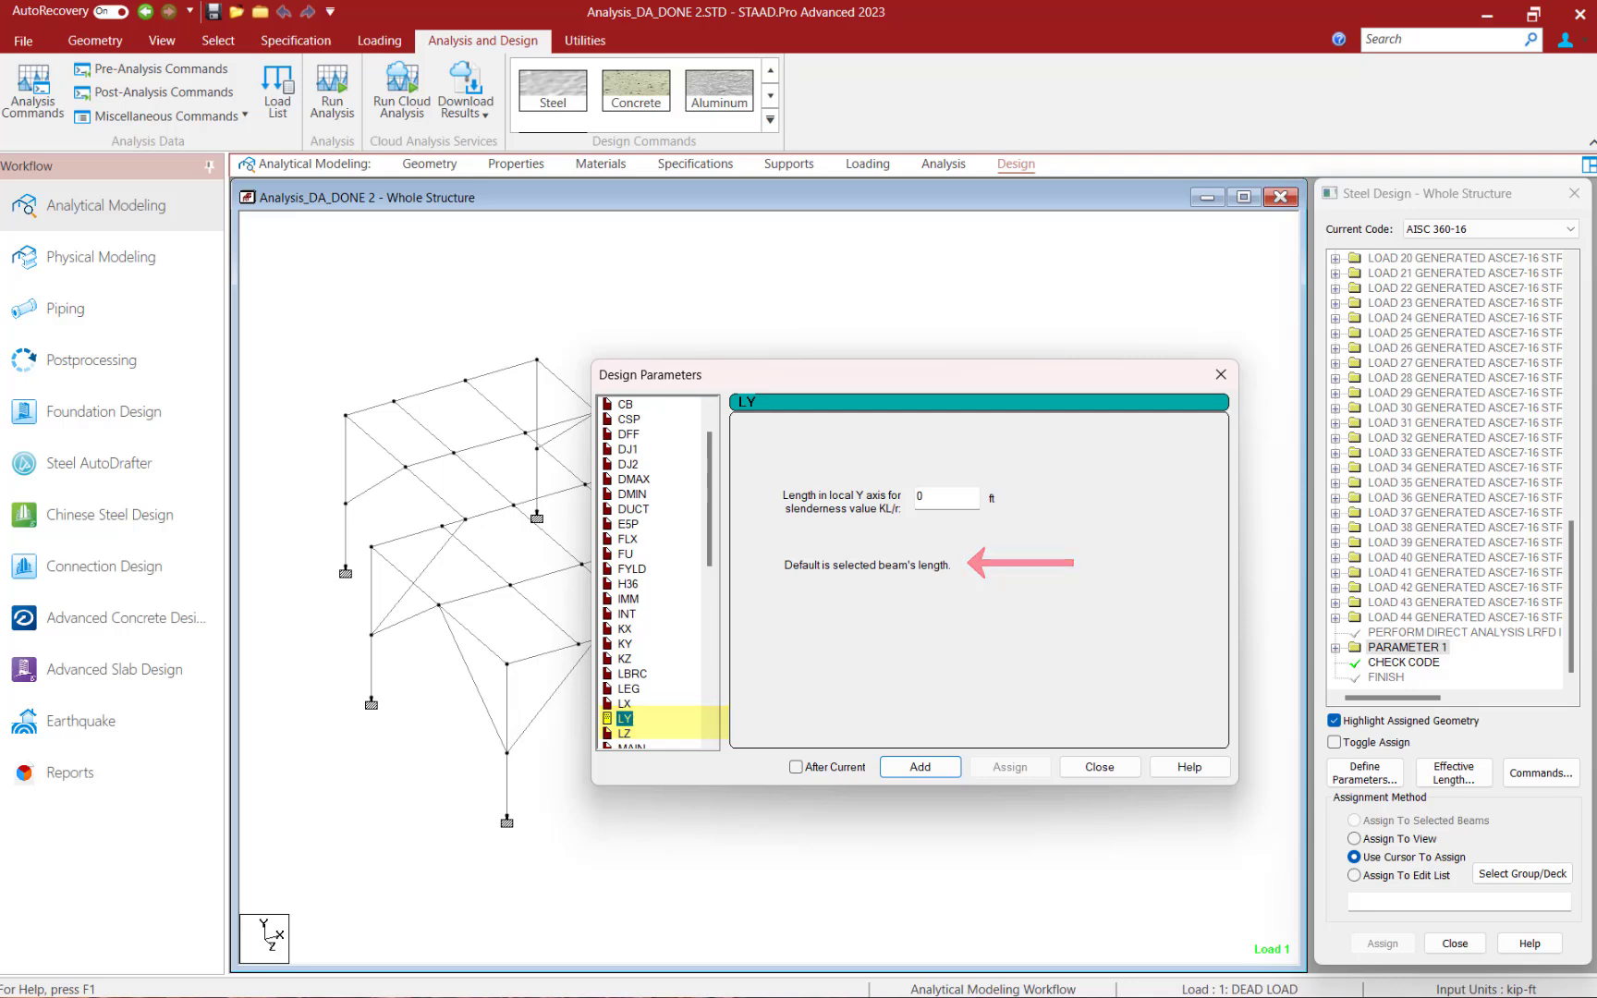
left_click(1098, 767)
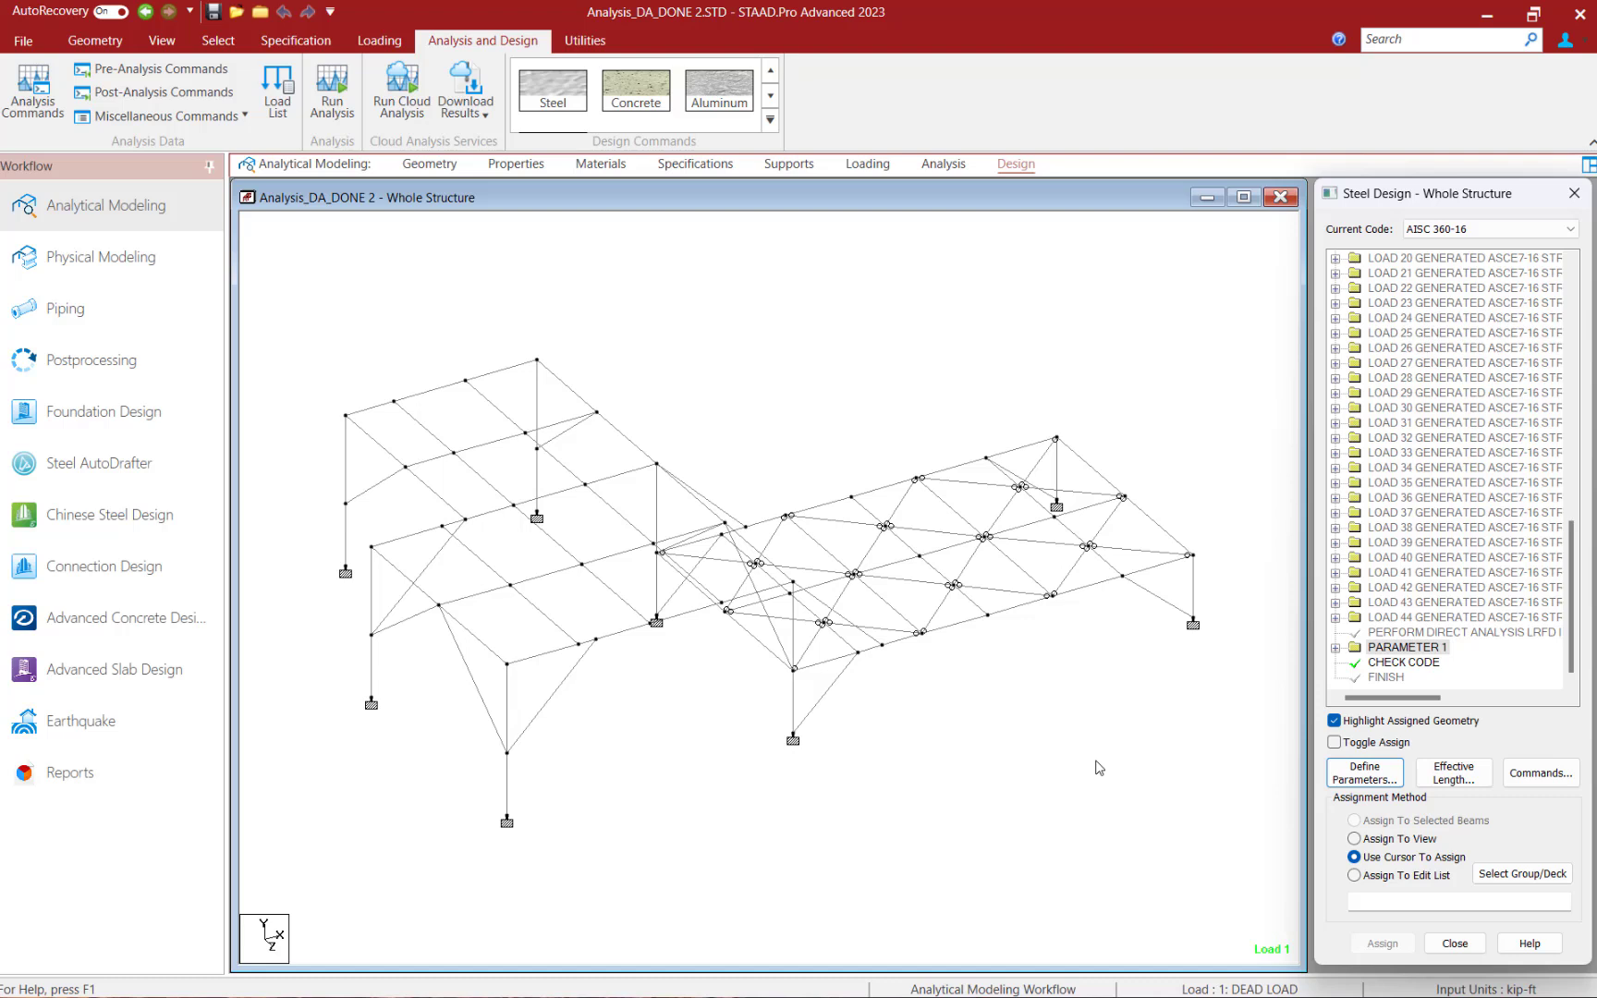
Step: Select the raised roof's outer girder, its cross members and upper column segments, inspect them in a 3D rendering, and close the rendering
left_click(379, 448)
left_click(432, 433, "ctrl")
left_click(490, 402, "ctrl")
left_click(559, 379, "ctrl")
left_click(537, 396, "ctrl")
left_click(499, 371, "ctrl")
left_click(440, 388, "ctrl")
left_click(369, 408, "ctrl")
left_click(346, 447, "ctrl")
left_click(161, 39)
left_click(1208, 92)
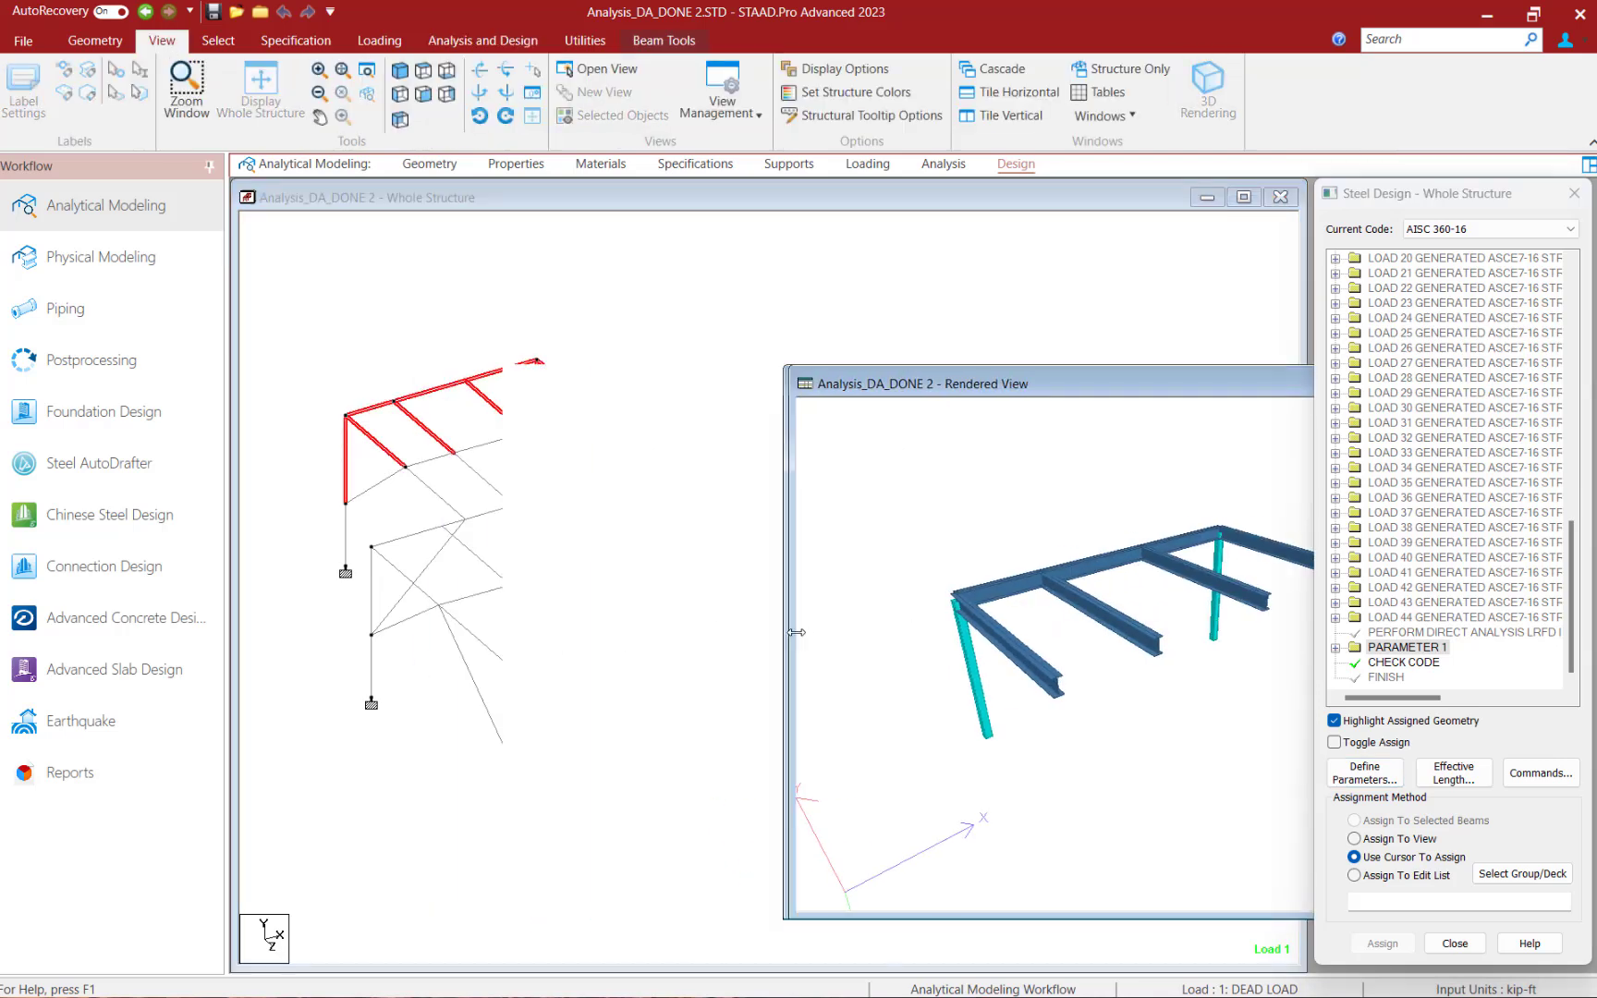
left_click_drag(756, 602, 792, 577)
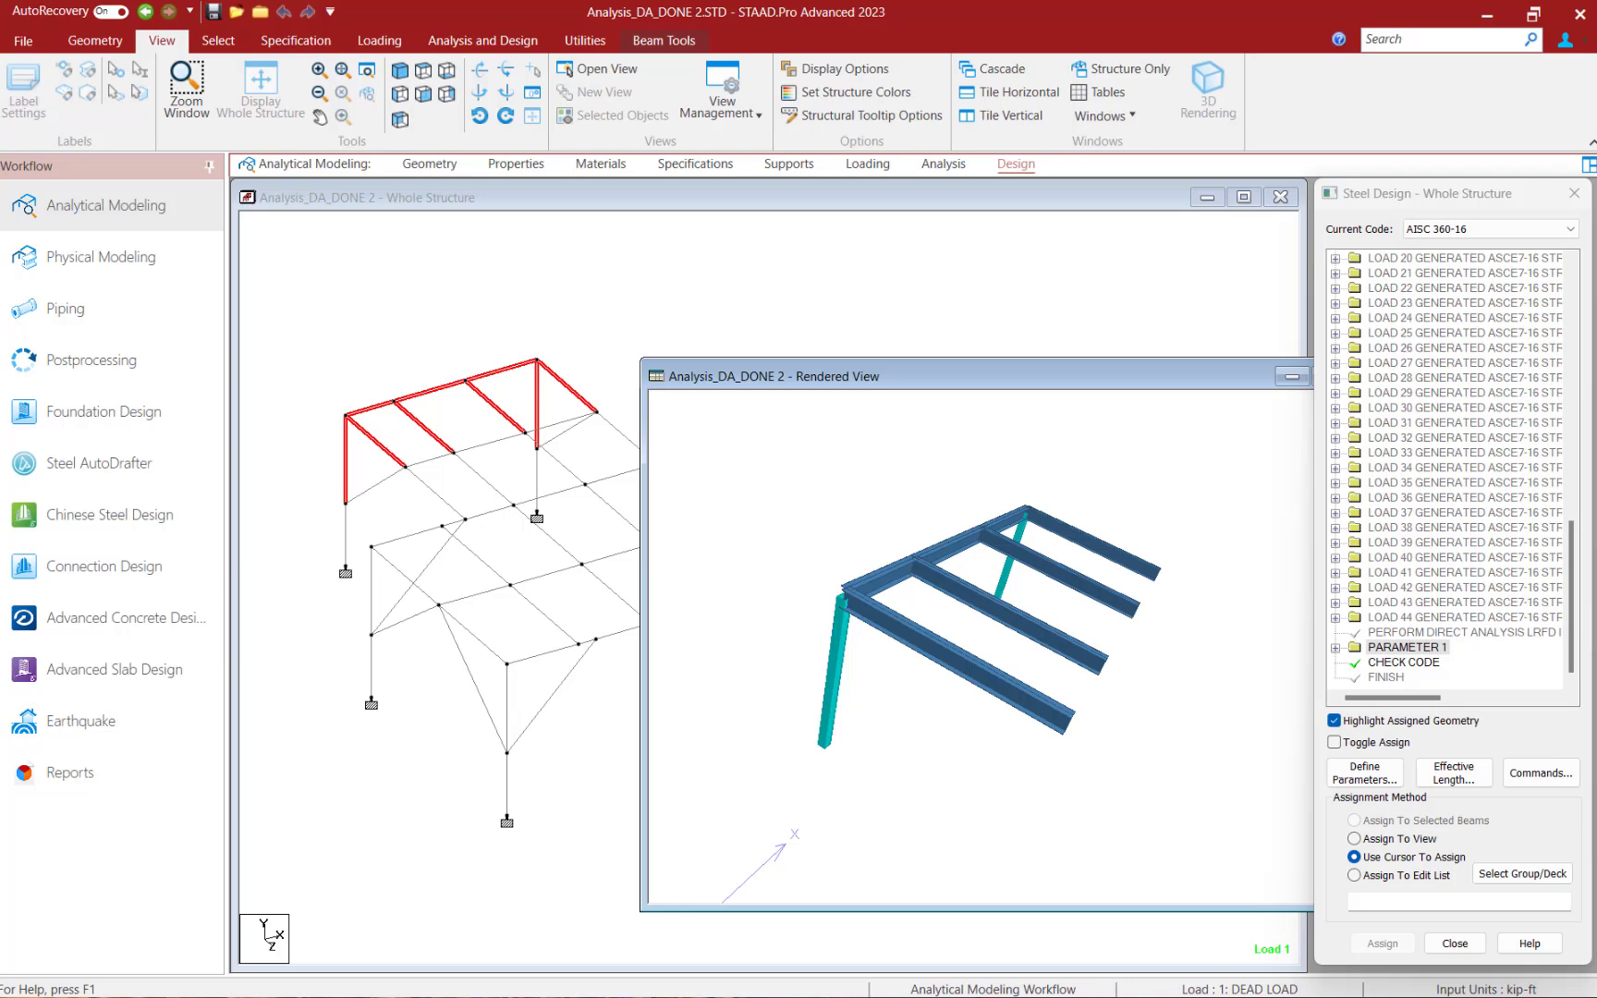
left_click_drag(931, 378, 630, 367)
left_click(1063, 370)
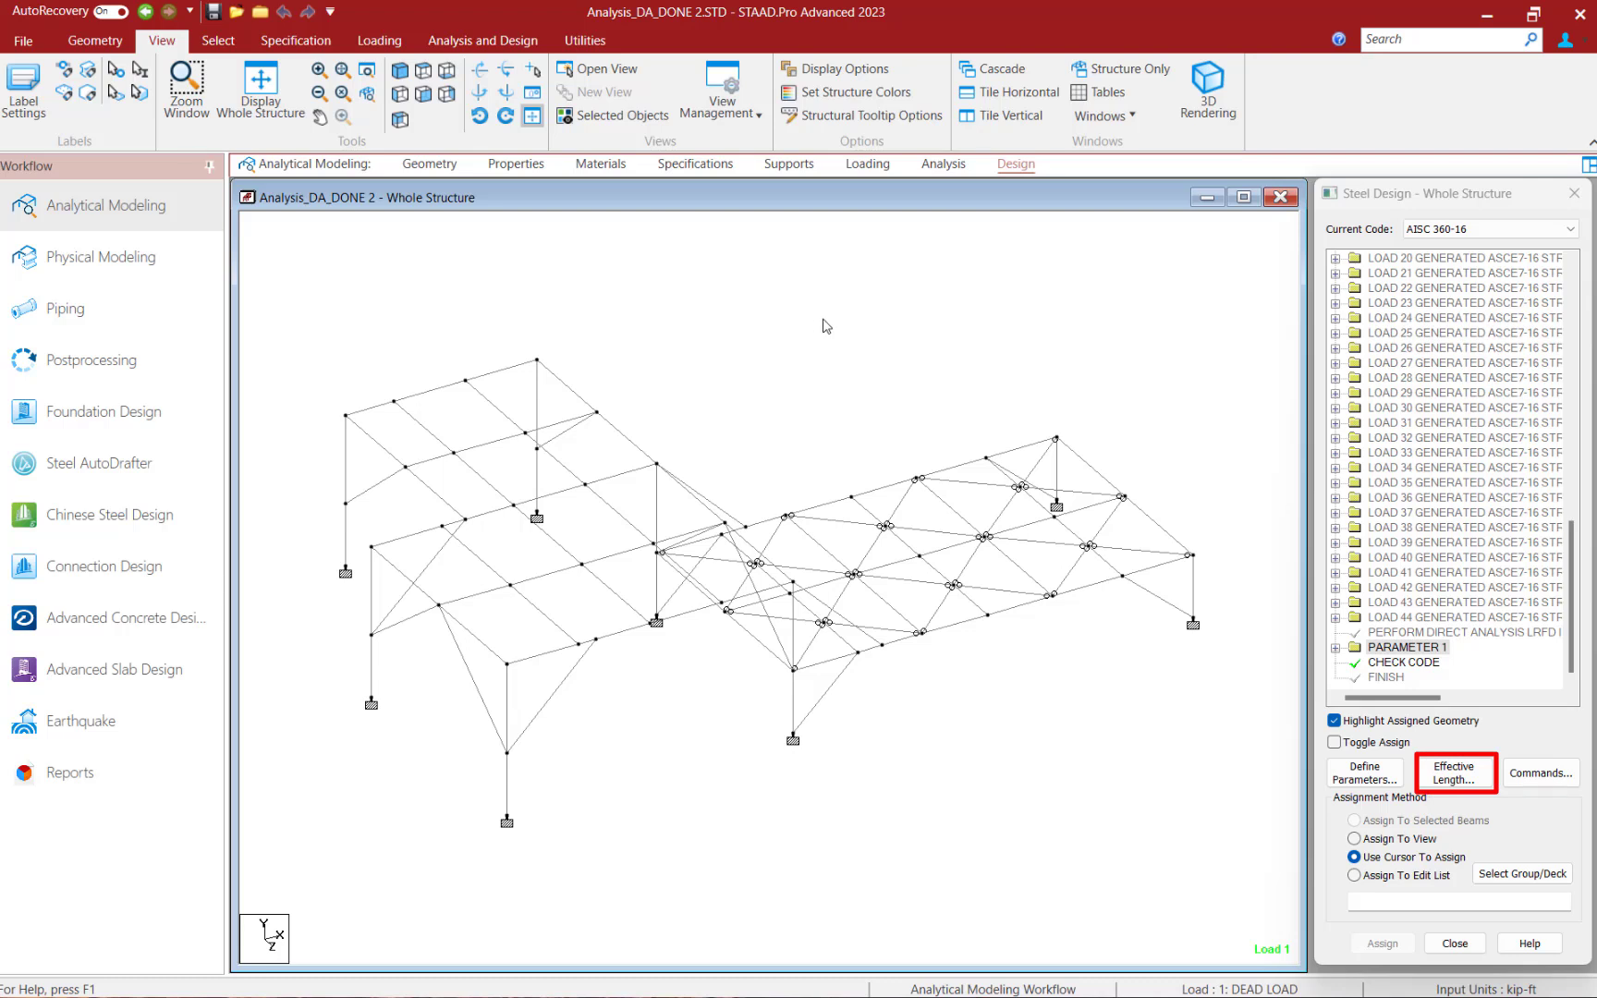
Step: Return to the steel design settings, check the current design code, and list the contents of PARAMETER 1
left_click(1016, 164)
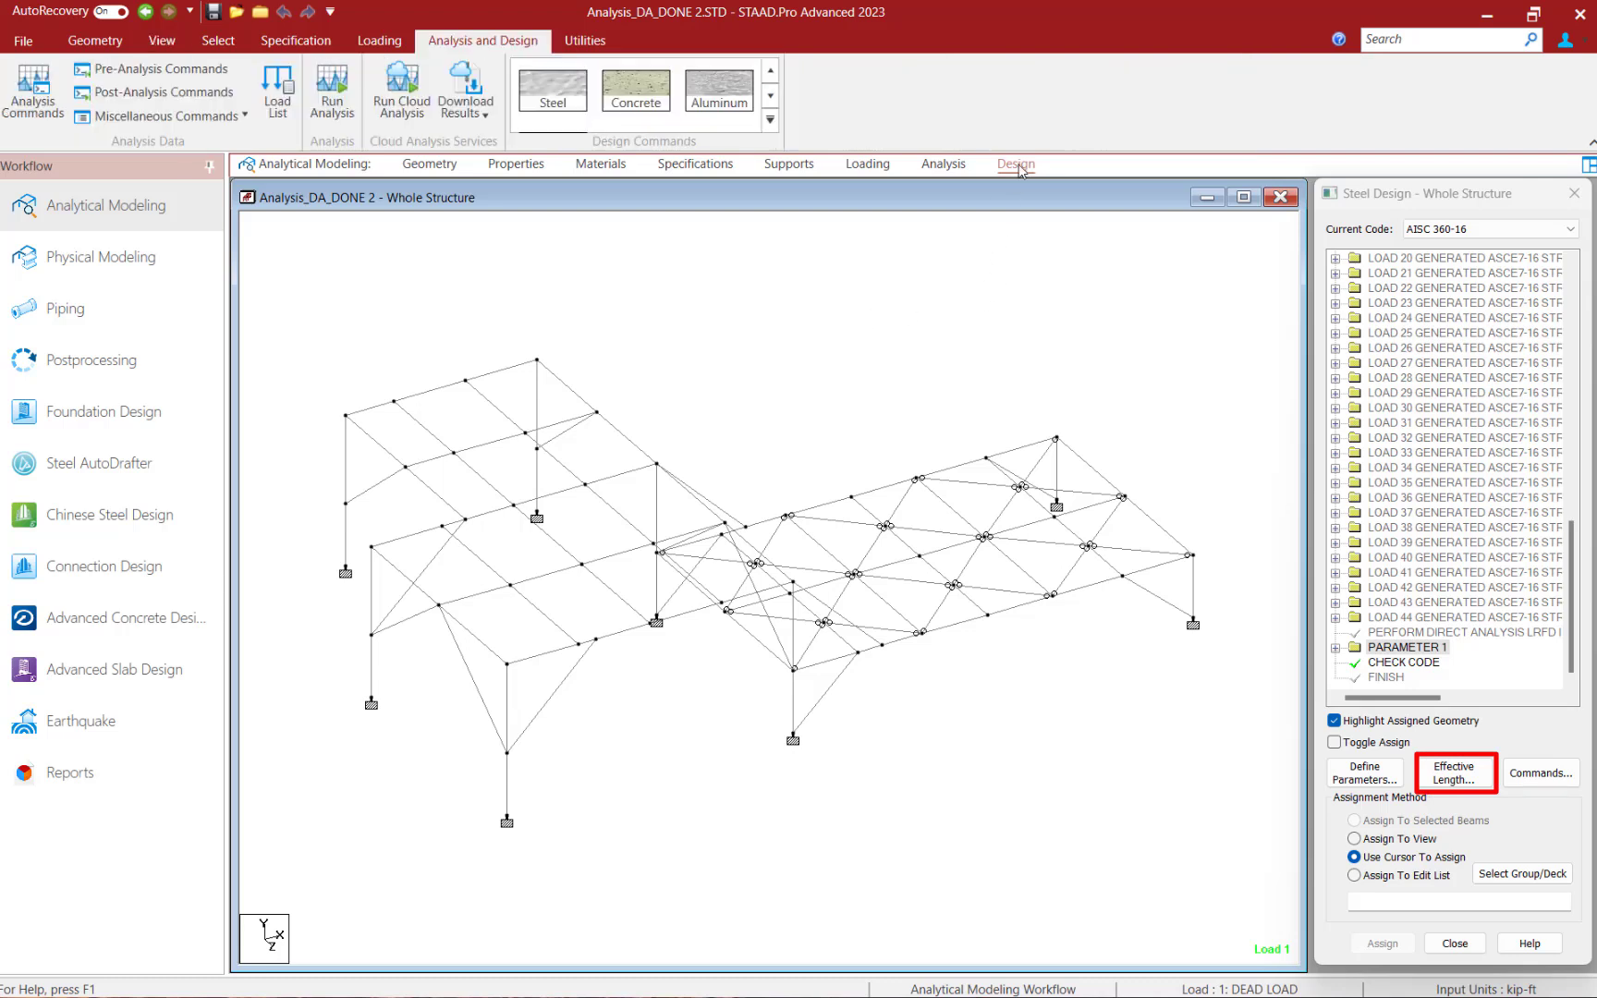
left_click(1412, 230)
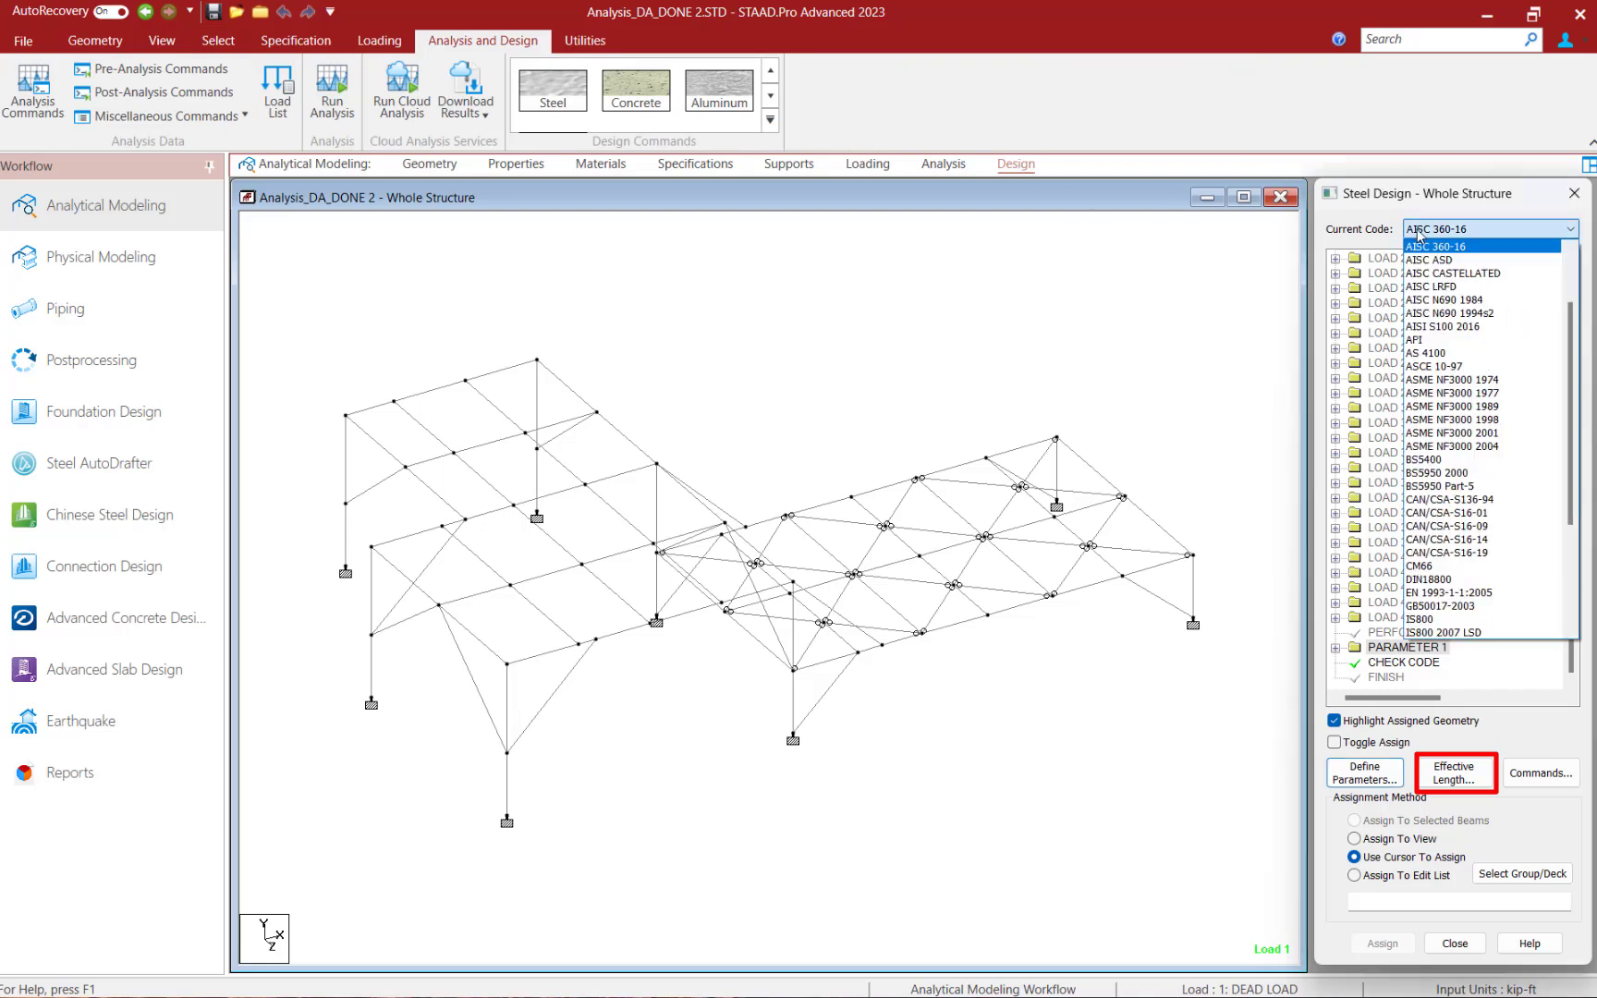
left_click(1418, 230)
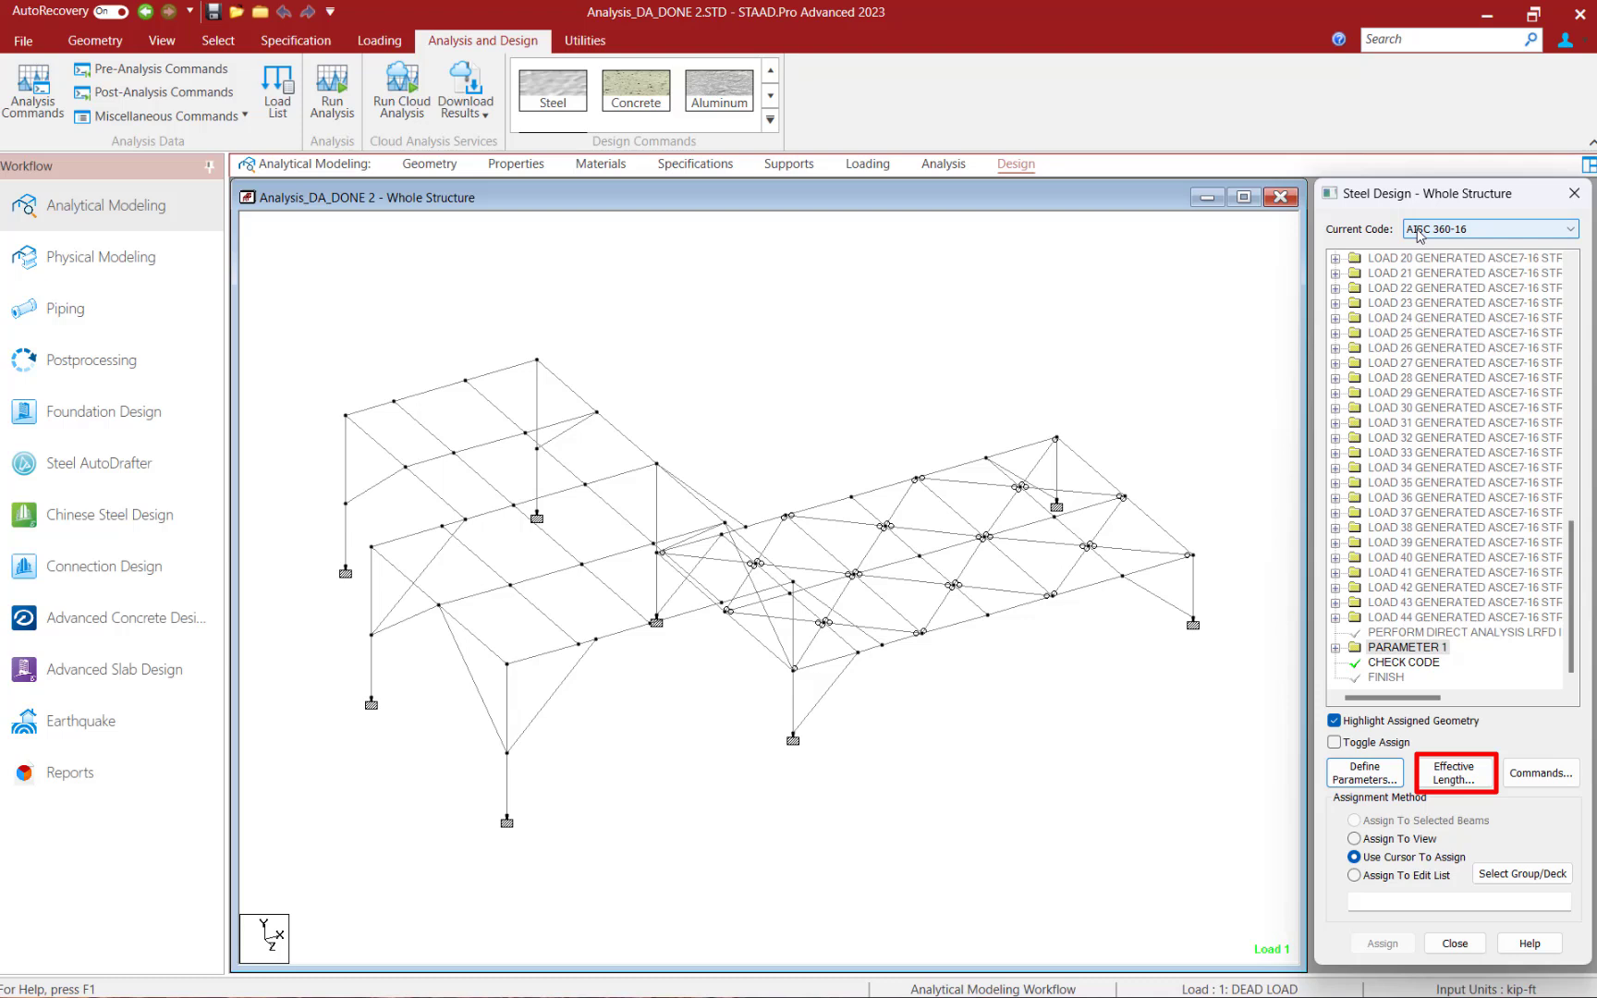
left_click(1336, 649)
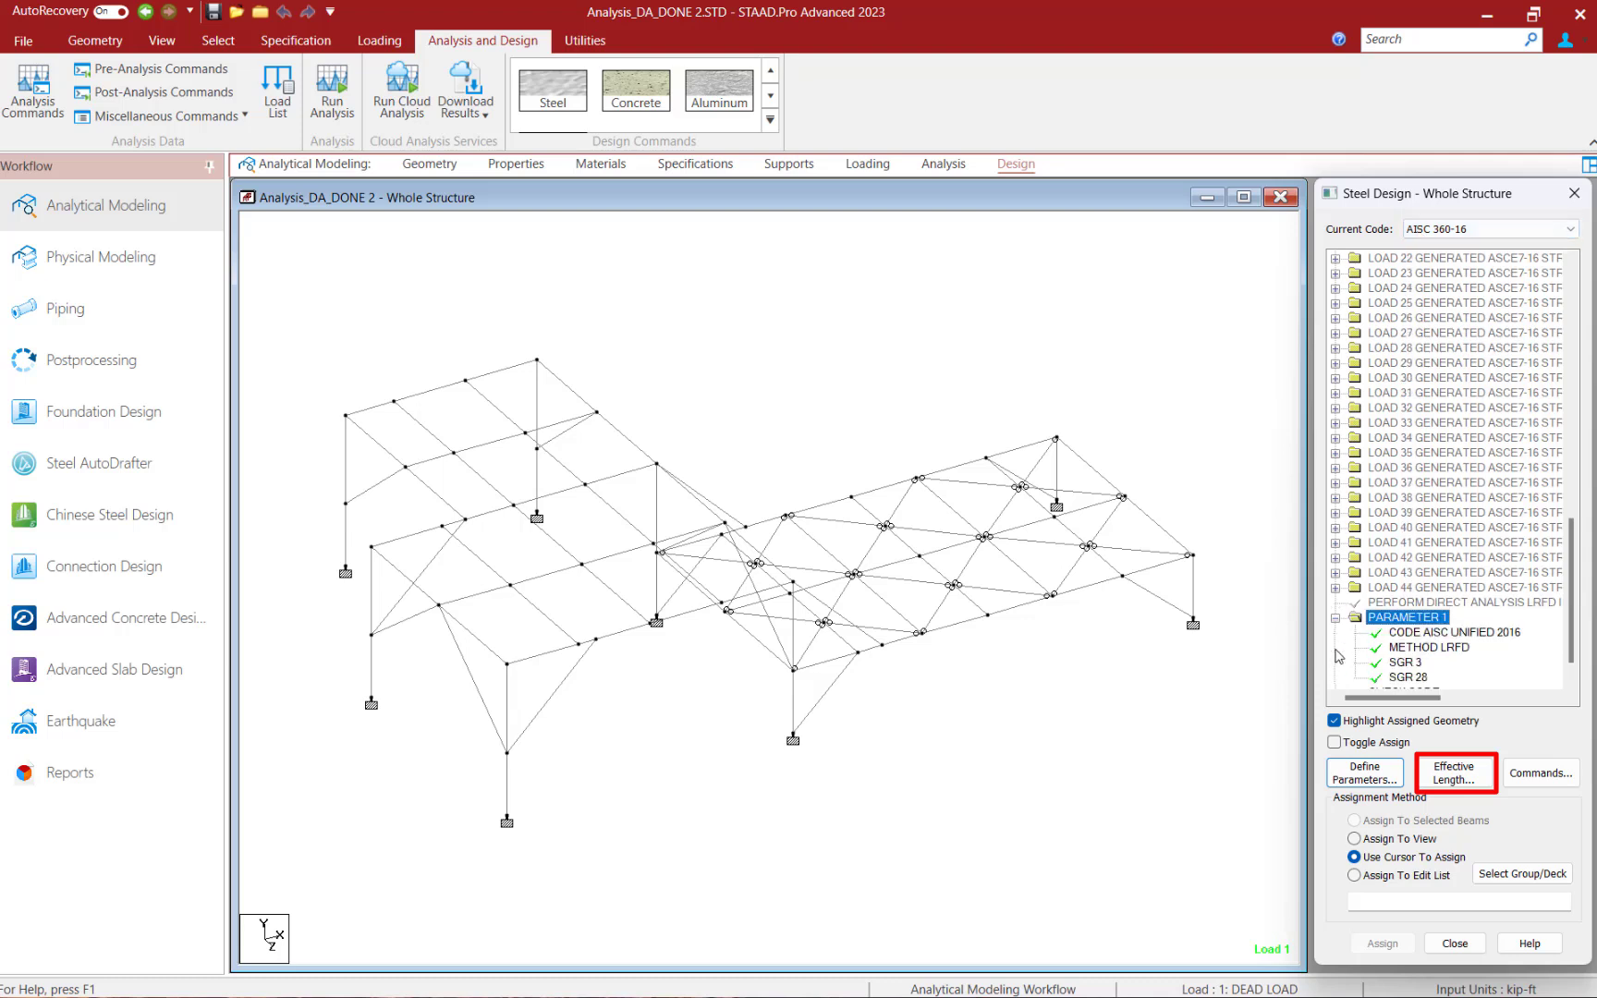
scroll(1384, 598, "down", 1)
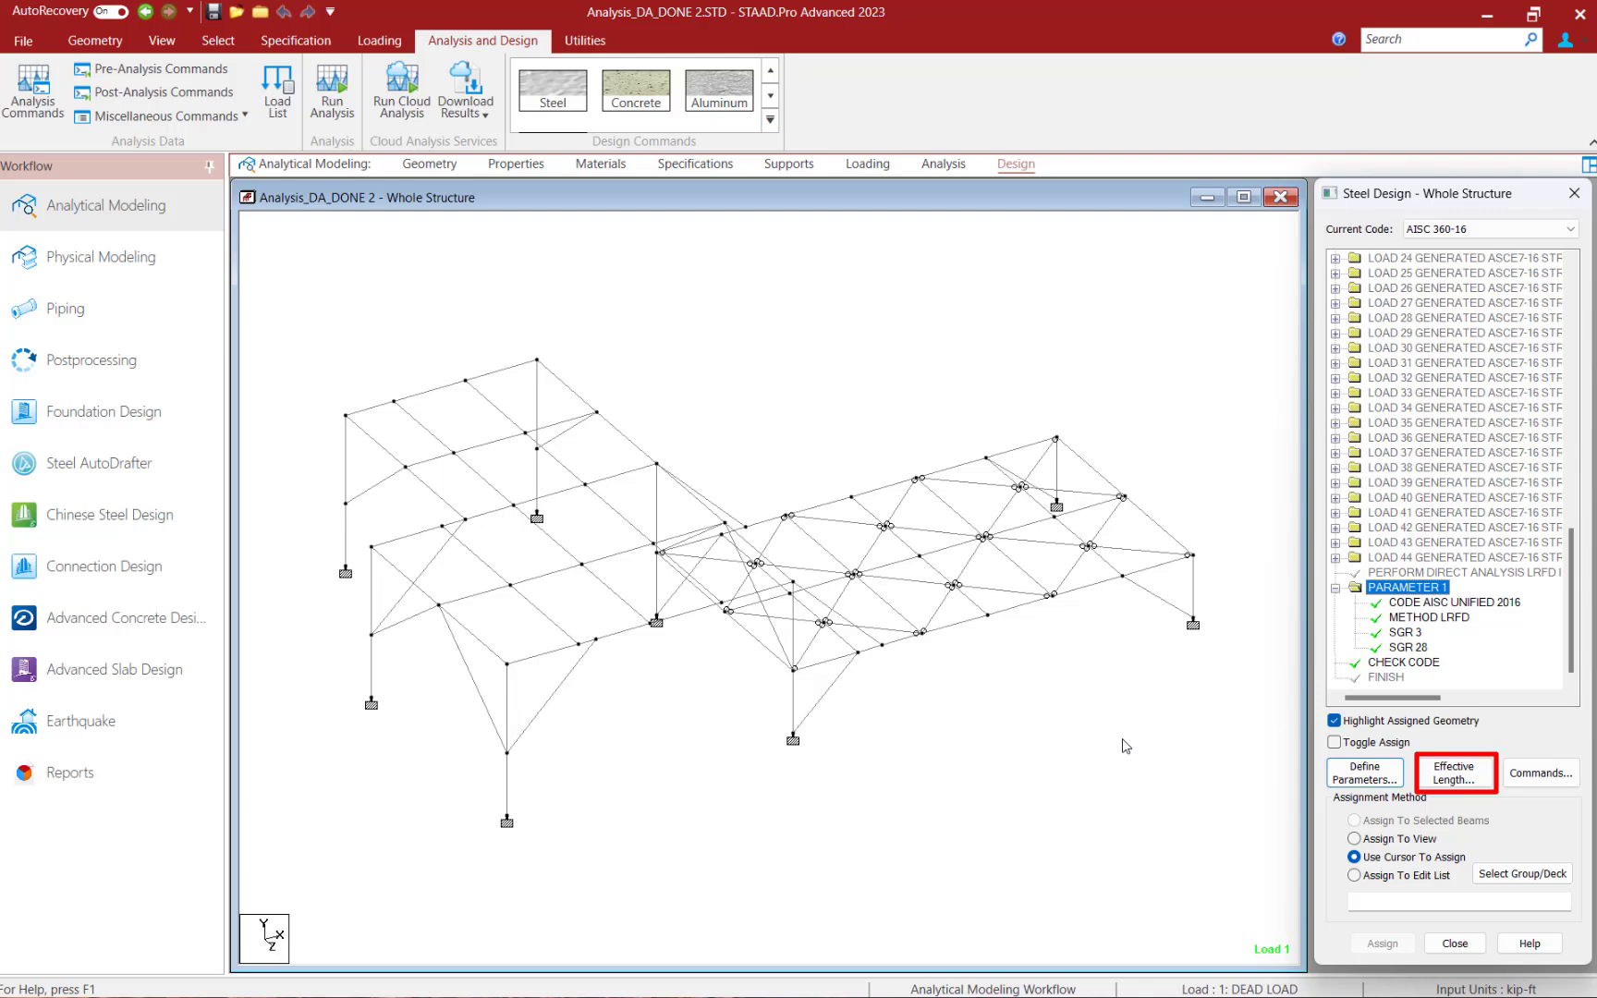
Step: Open the Effective Length Calculator for PARAMETER 1 and assign the _GIRDERS member group to it
left_click(1439, 781)
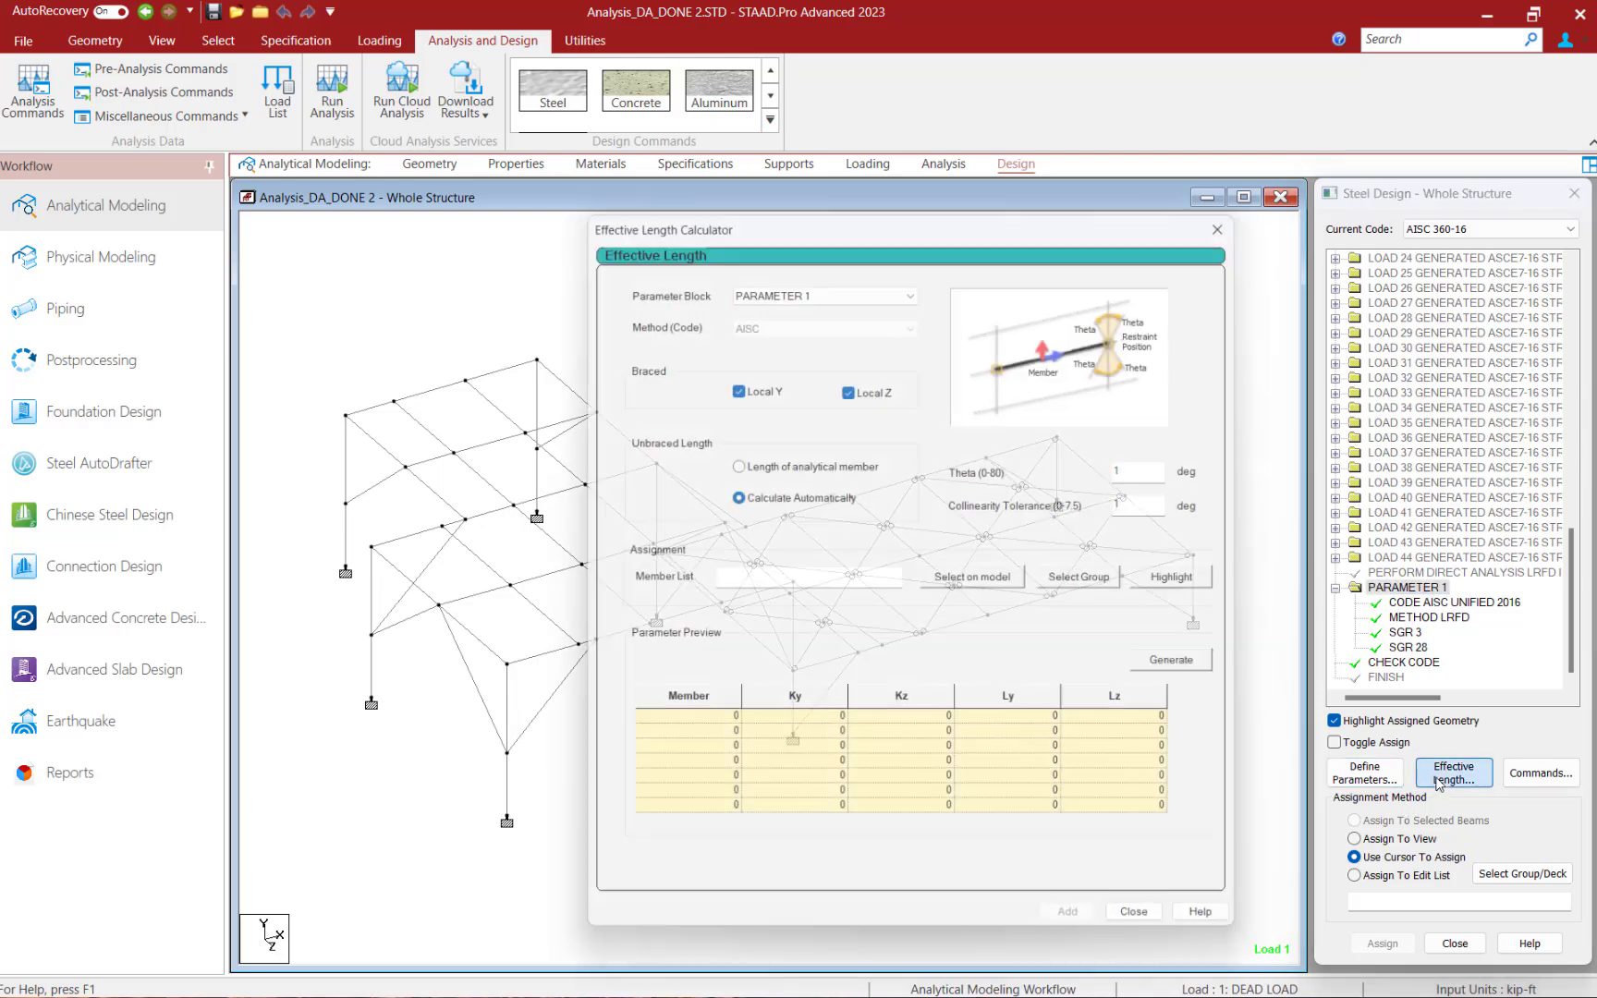
left_click_drag(860, 222, 730, 205)
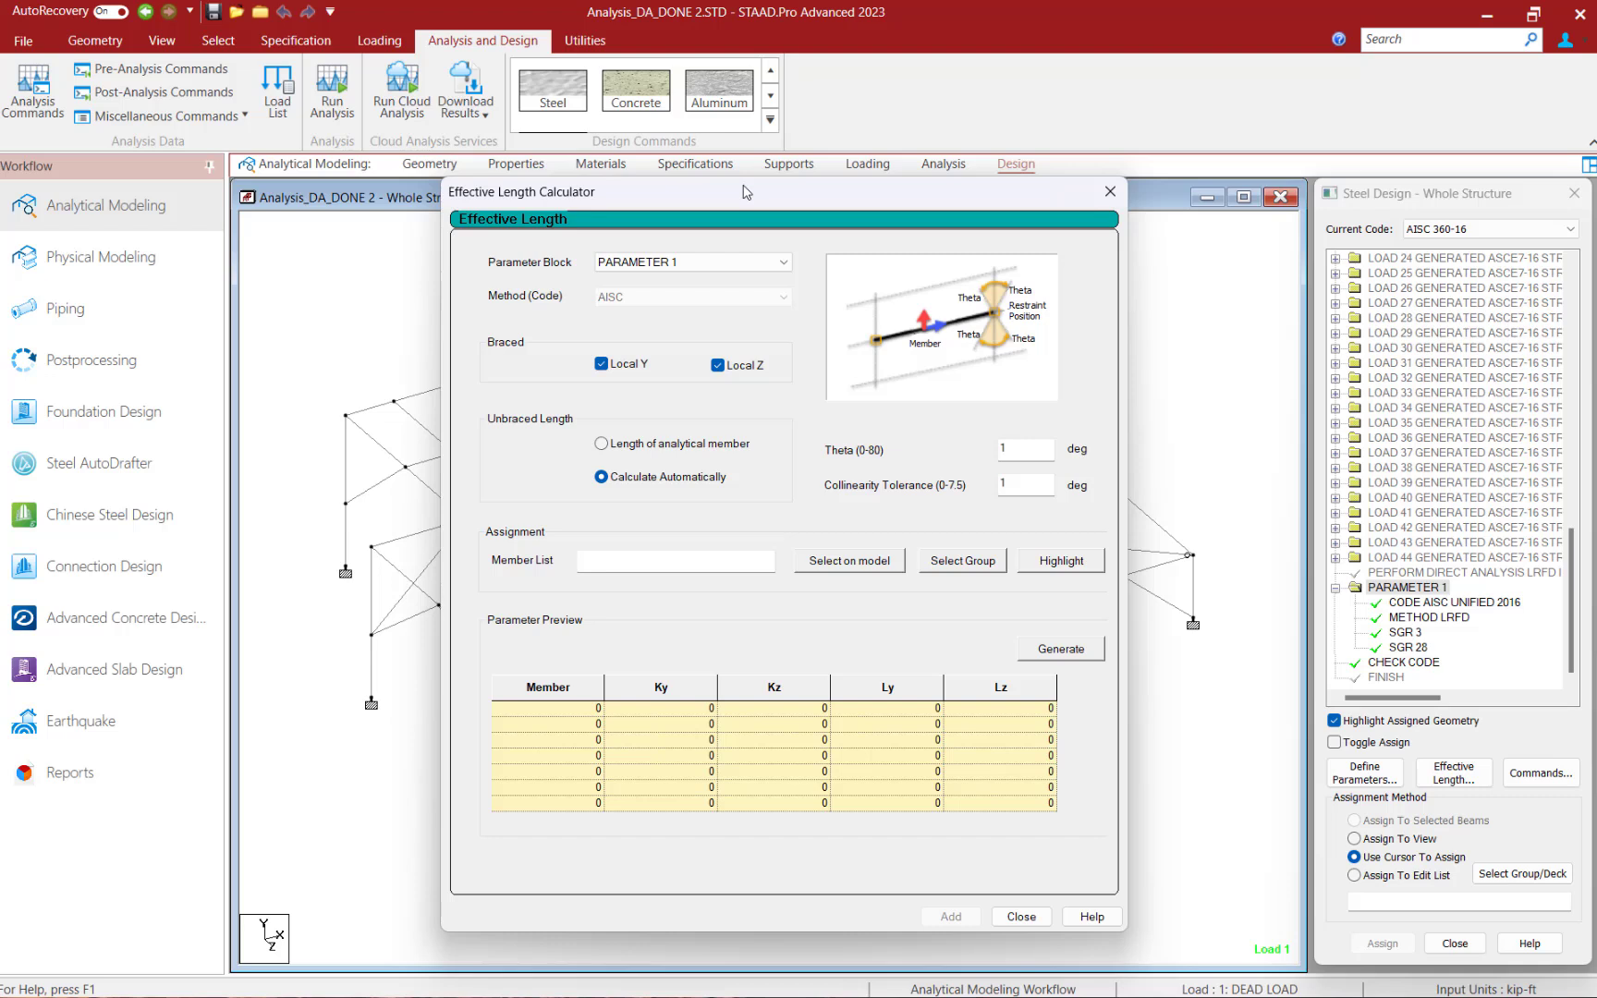
left_click(953, 570)
left_click(668, 527)
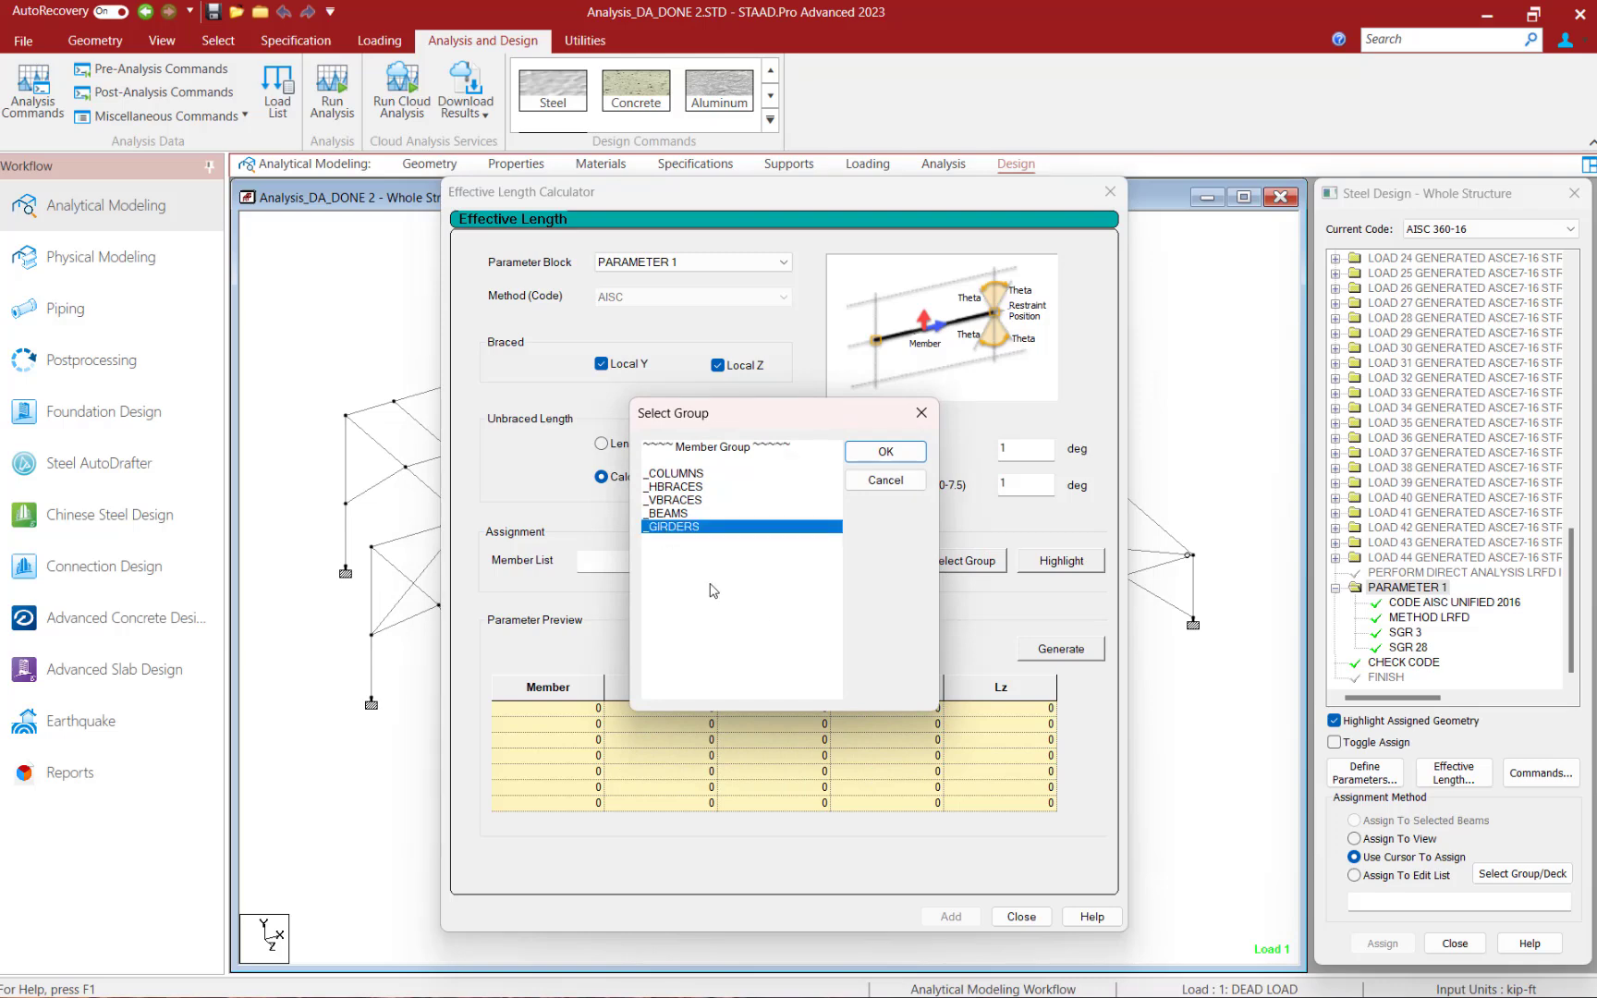
left_click(885, 452)
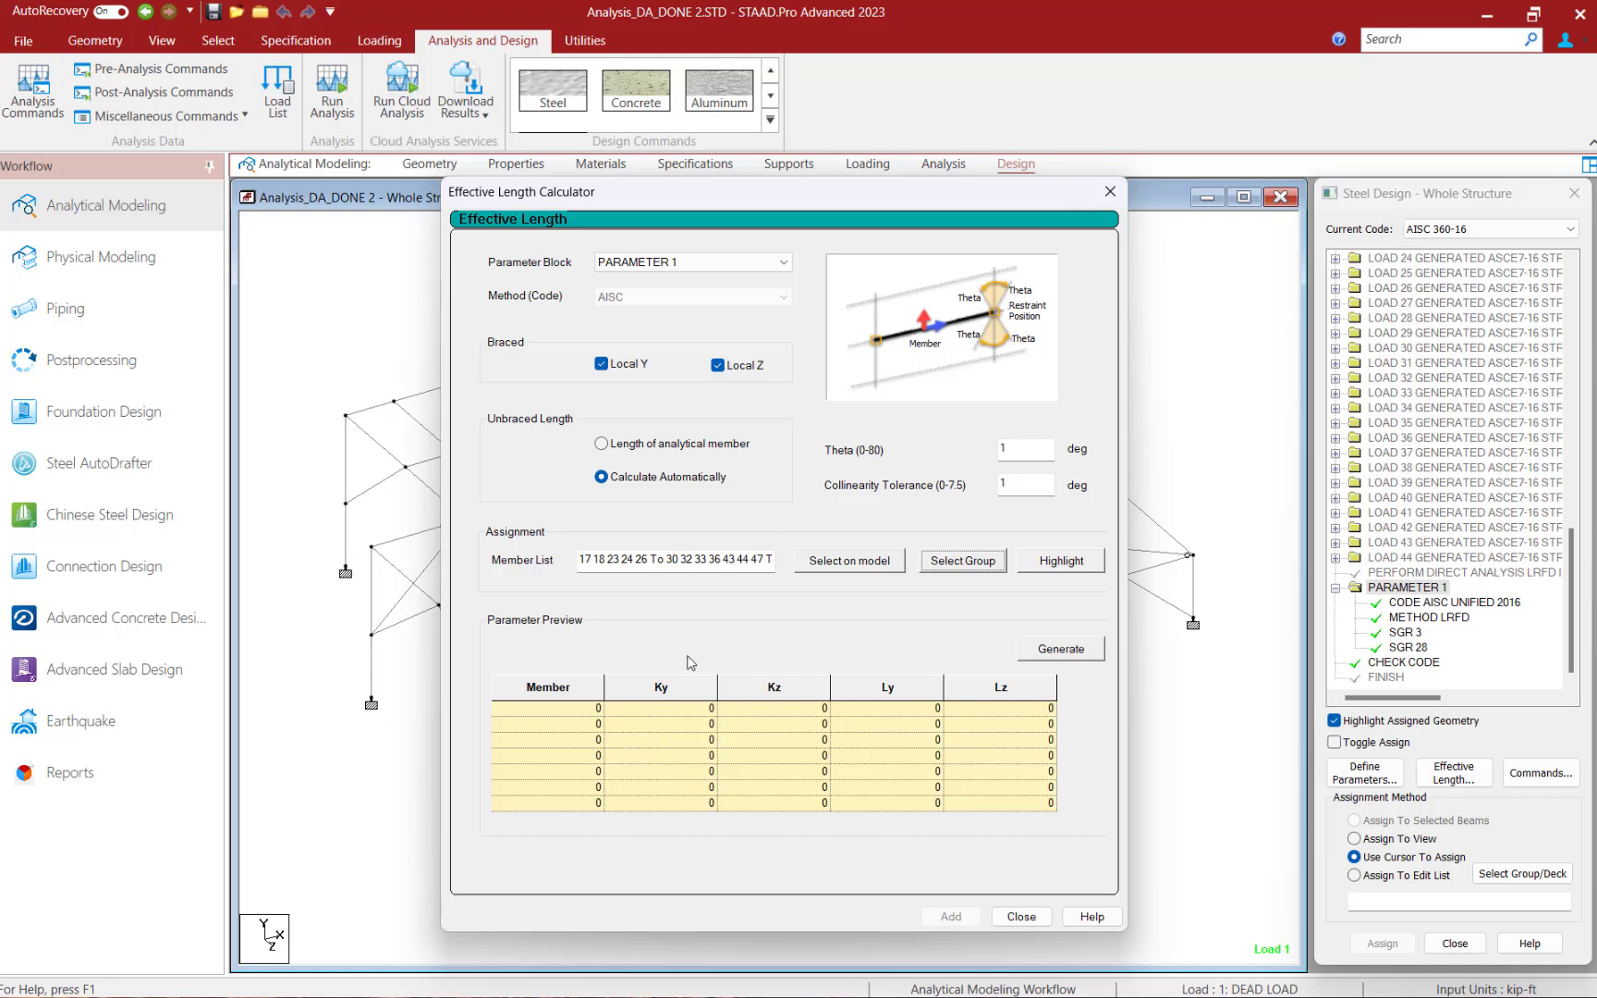
Step: Generate the Ky, Kz, Ly and Lz values for the girders, look through the preview, and add them to PARAMETER 1
left_click(1070, 652)
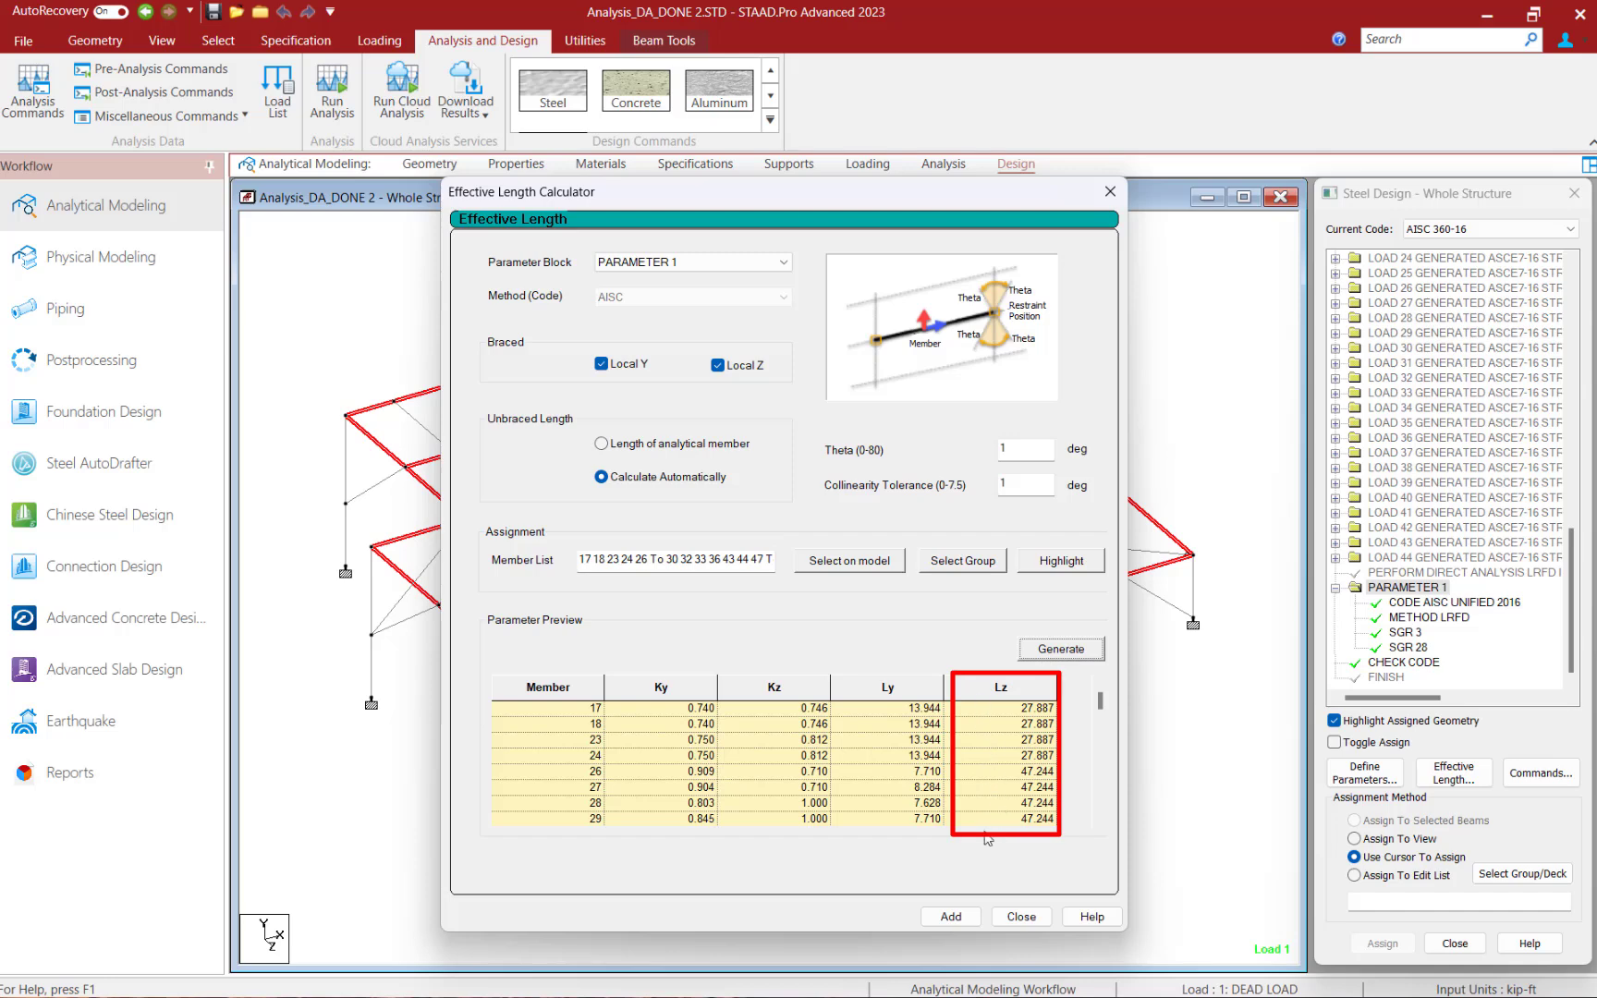
left_click(1101, 730)
mouse_move(1105, 730)
left_mouse_down()
mouse_move(1111, 809)
mouse_move(1105, 701)
left_mouse_up()
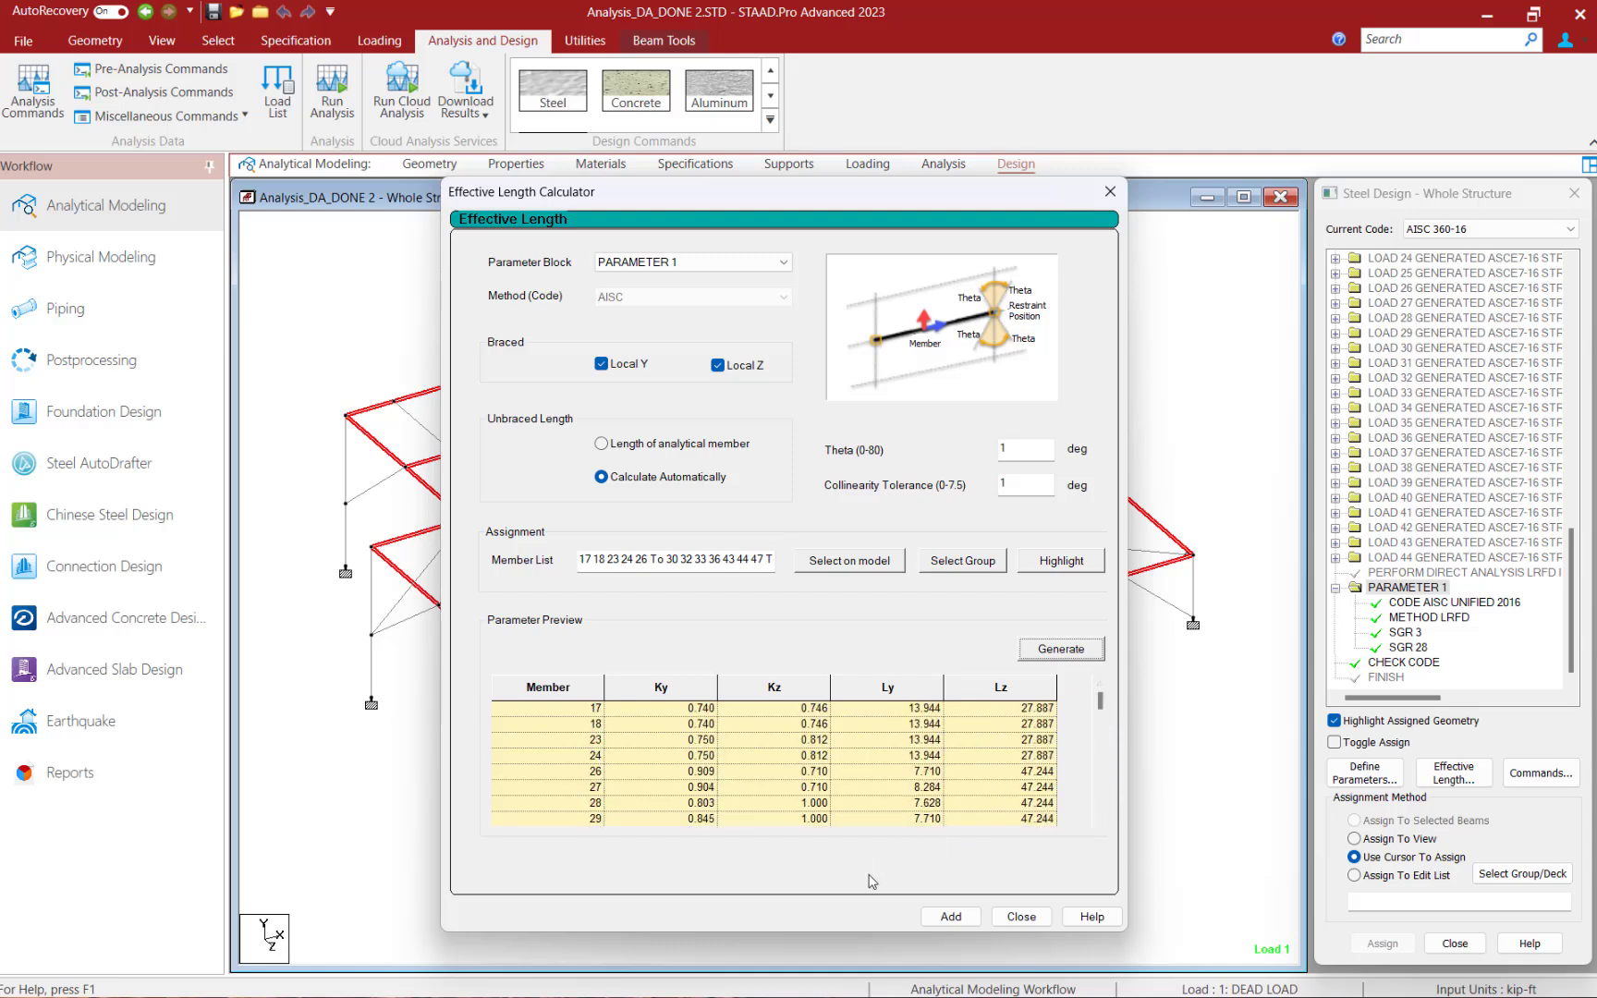
left_click(942, 917)
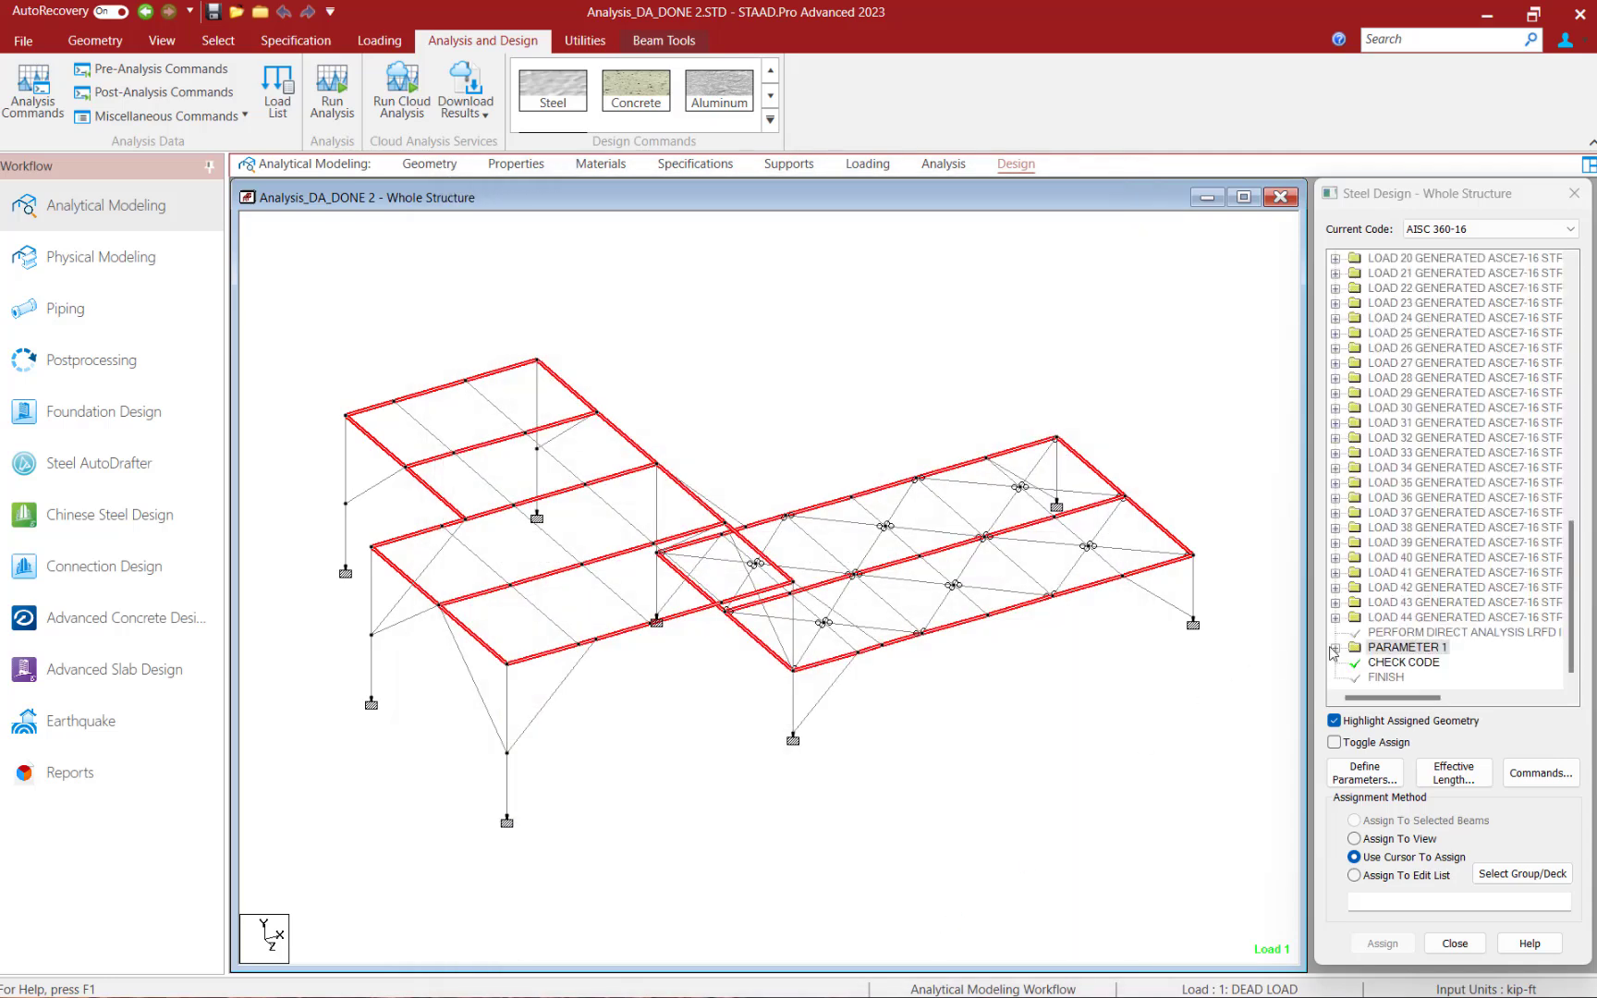
Step: Expand PARAMETER 1 and review the generated KY, KZ, LY and LZ entries
left_click(1335, 648)
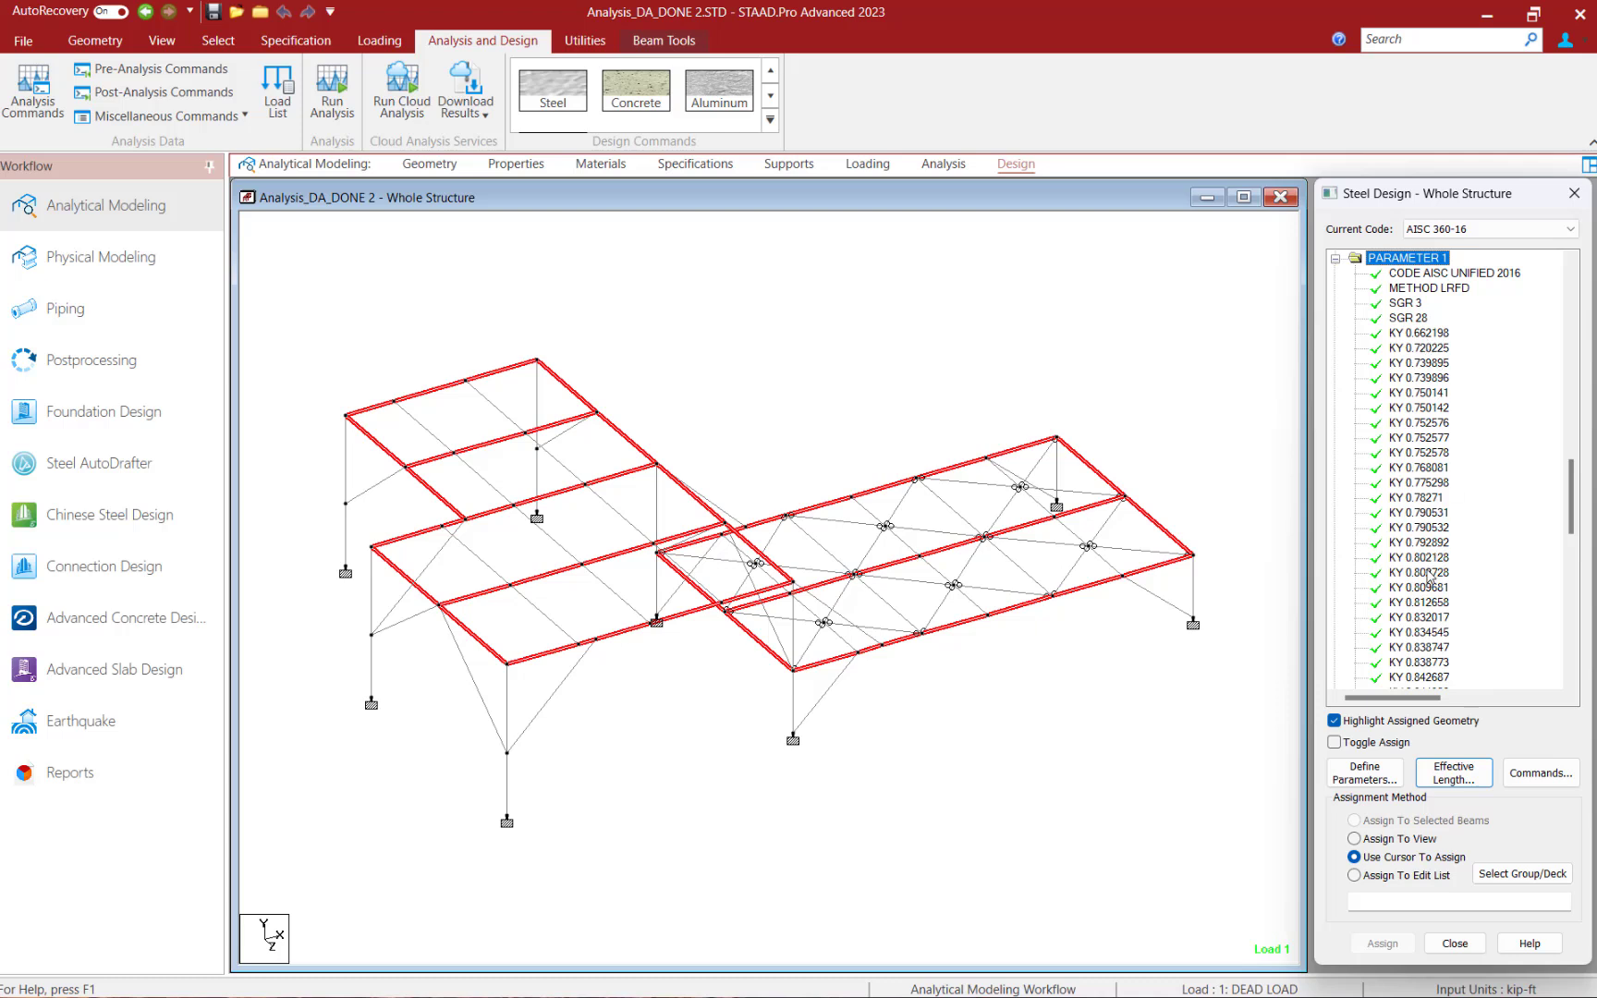
scroll(1438, 634, "down", 7)
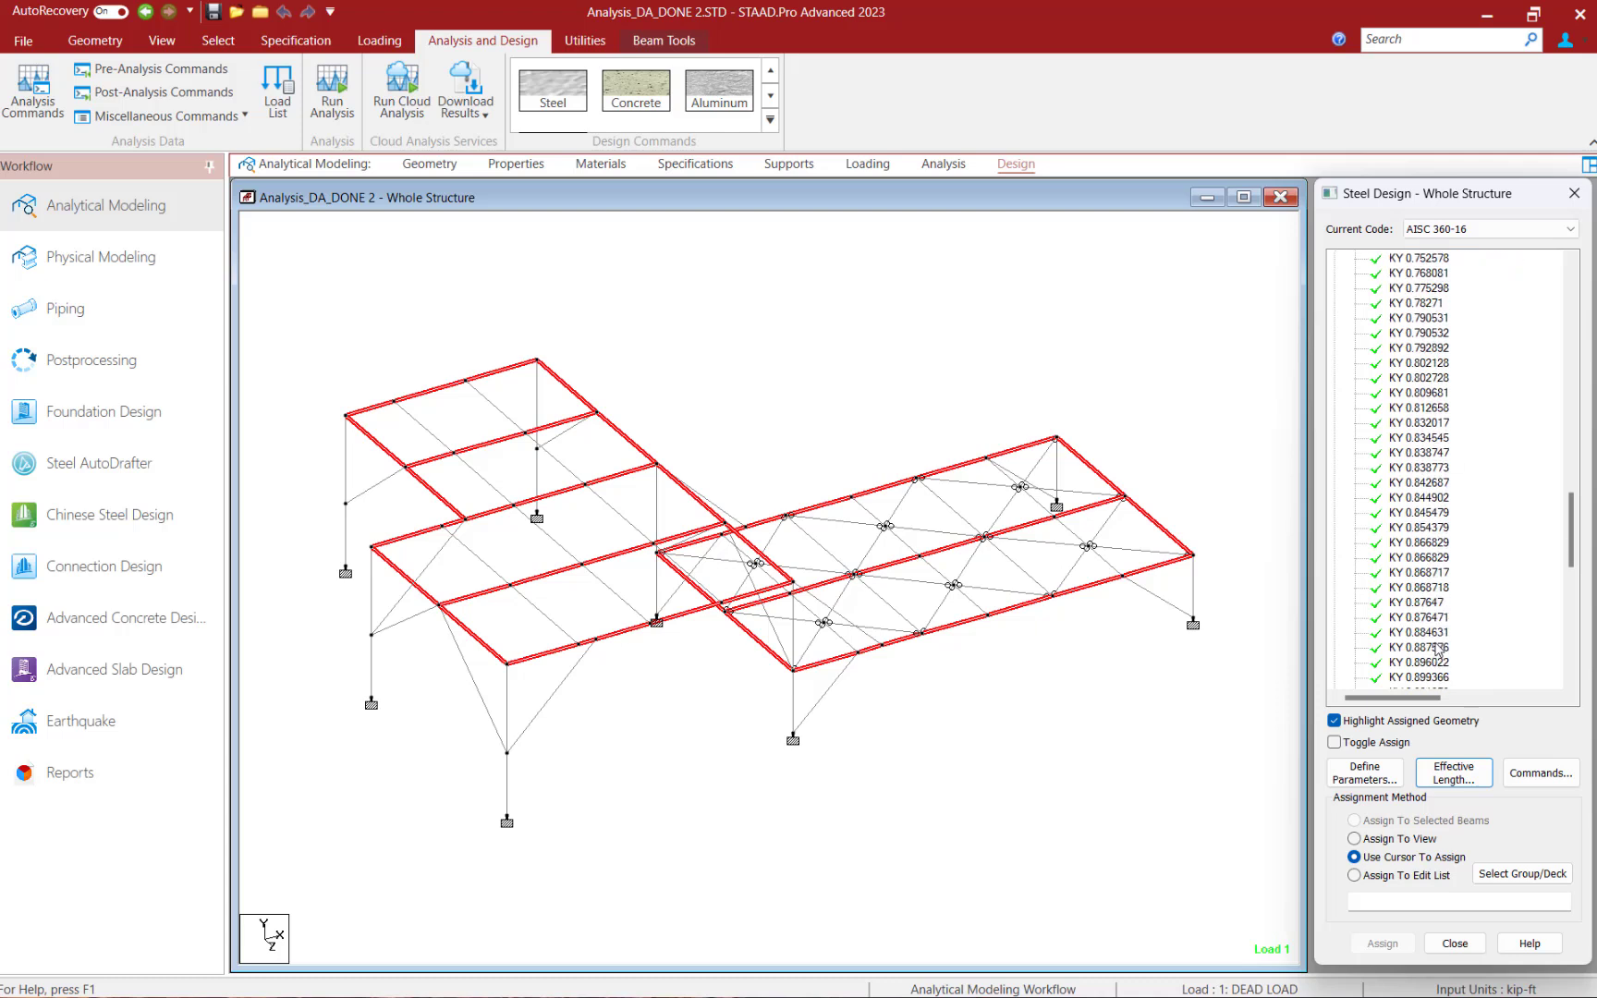
scroll(1432, 644, "down", 10)
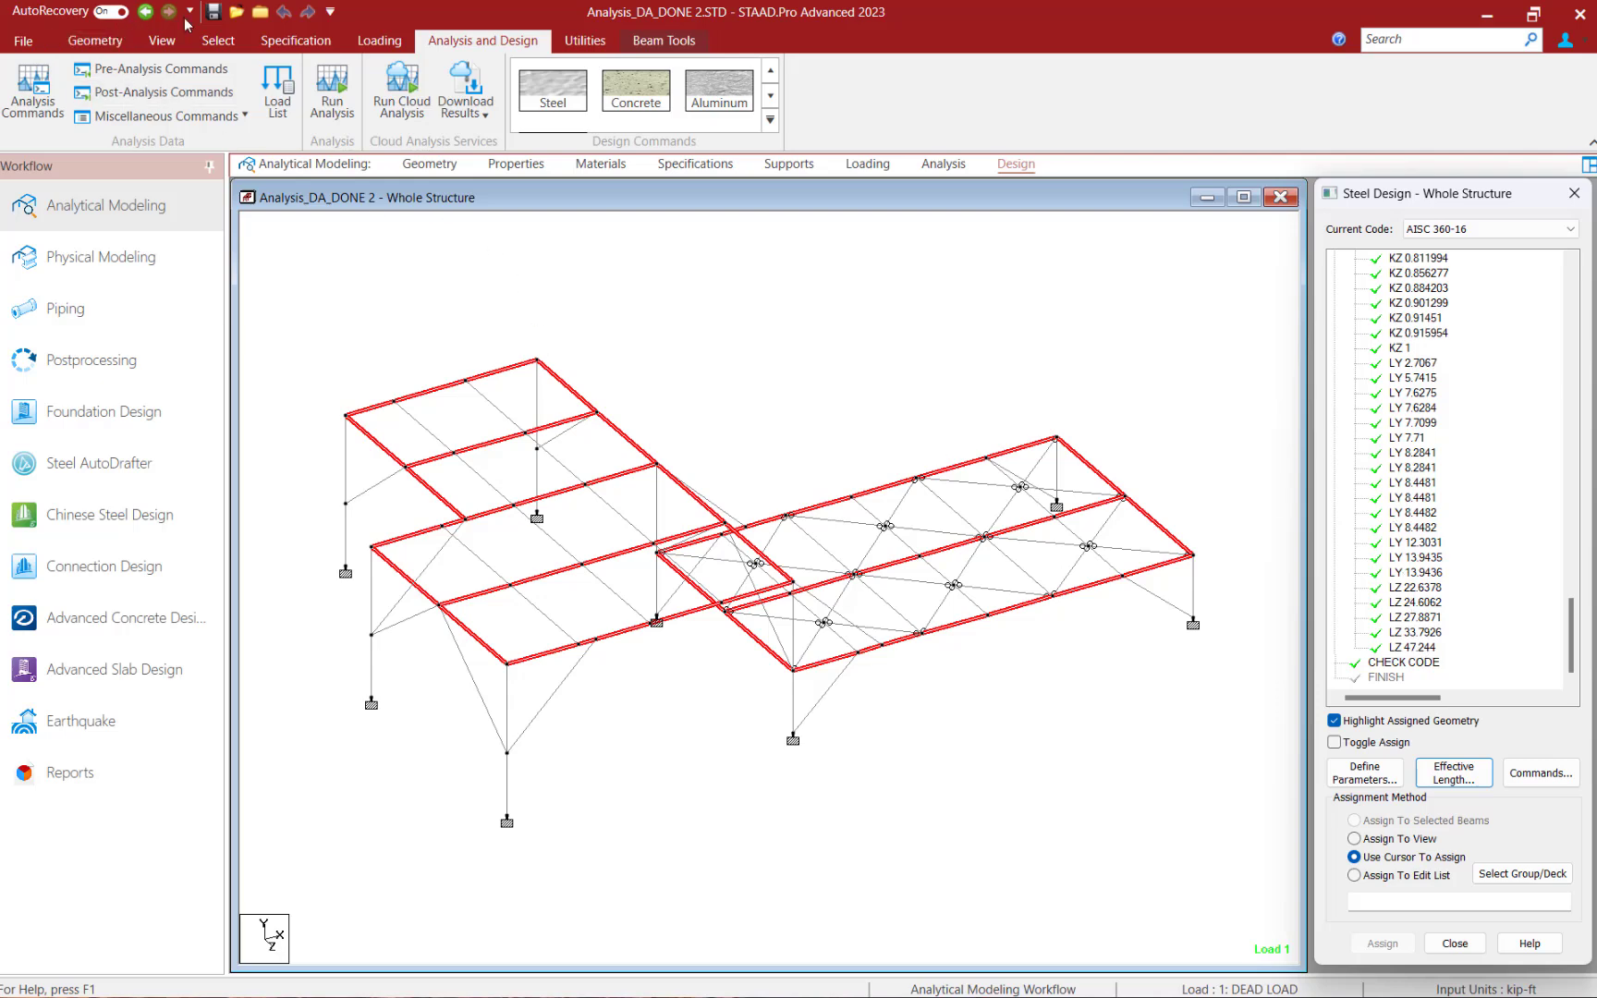
Step: Delete the generated KY, KZ and LY lines from the command file, keeping the LZ lines, and save and close it
left_click(576, 42)
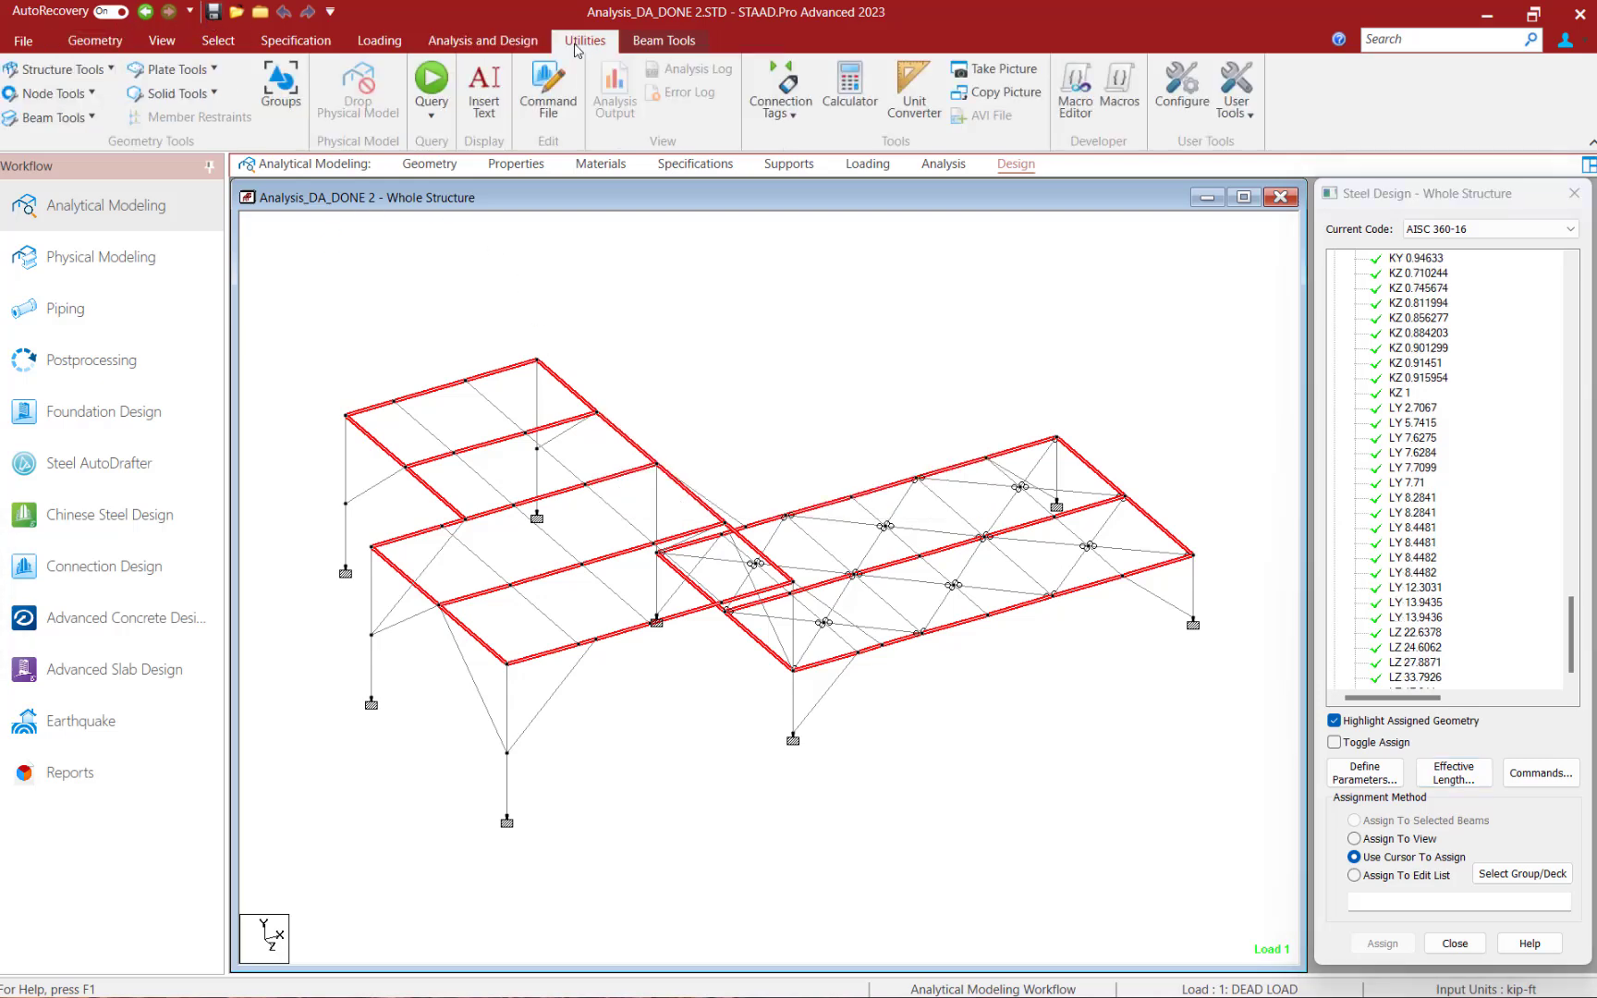
left_click(548, 87)
left_click(148, 885)
left_click_drag(349, 430, 529, 769)
scroll(462, 583, "down", 16)
key("Delete")
left_click(66, 12)
left_click(1579, 14)
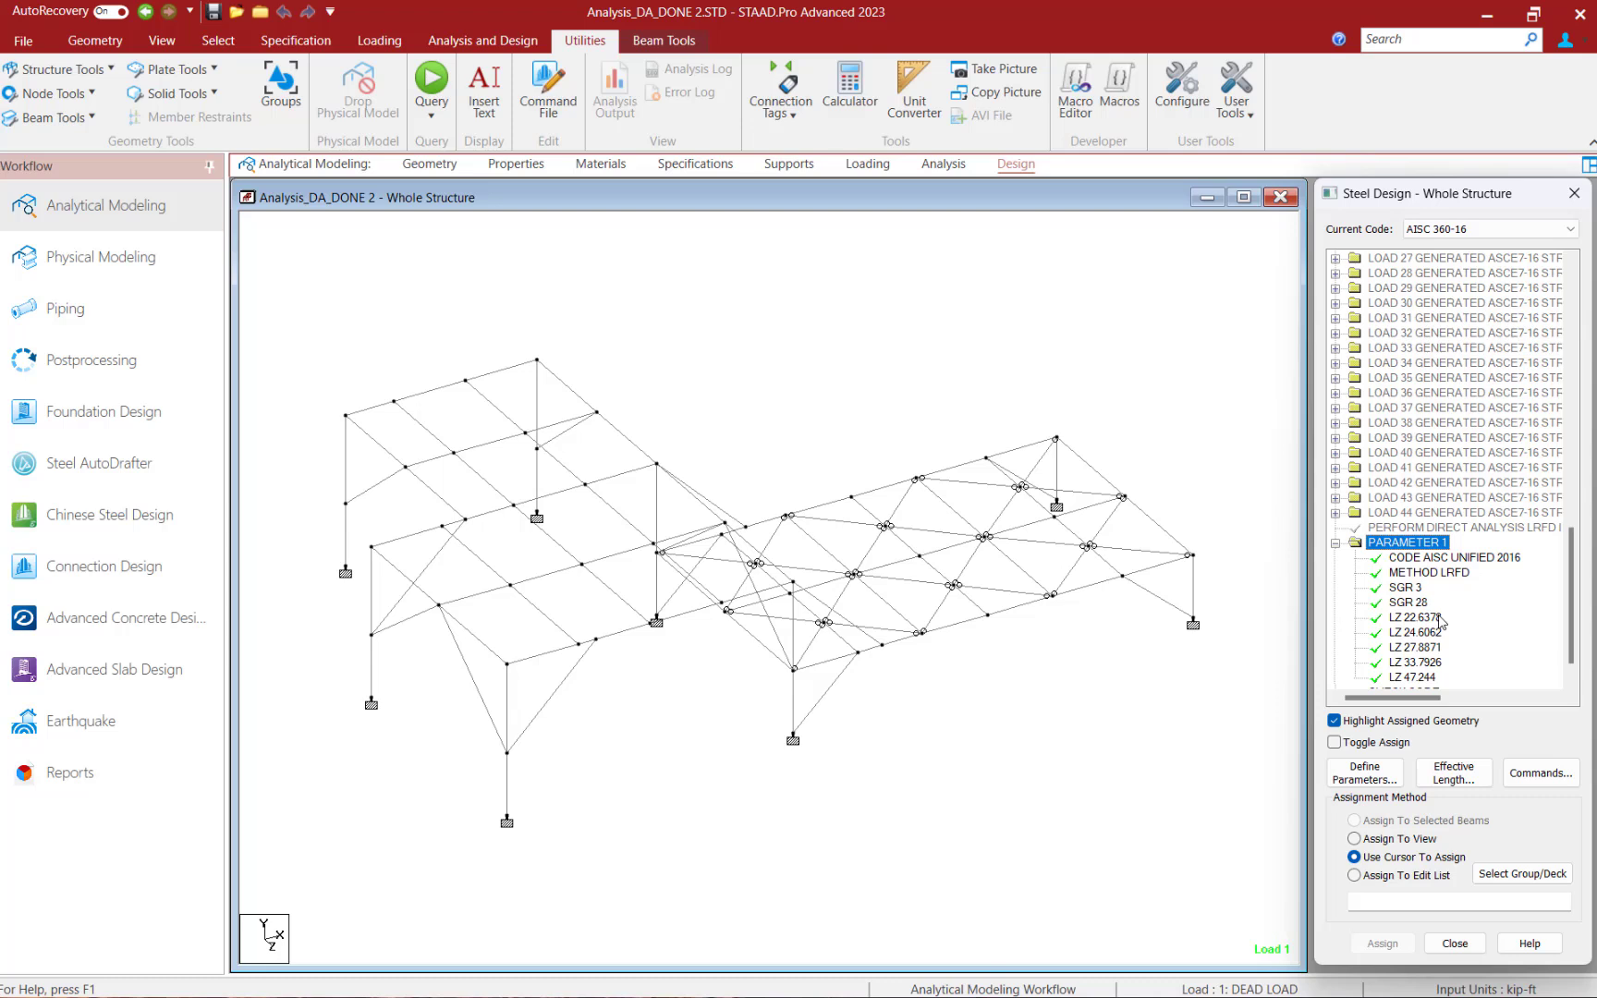
Step: Highlight the members assigned LZ 22.6378, measure the raised roof's outer girder from end node to end node, and remove the dimension
left_click(1415, 617)
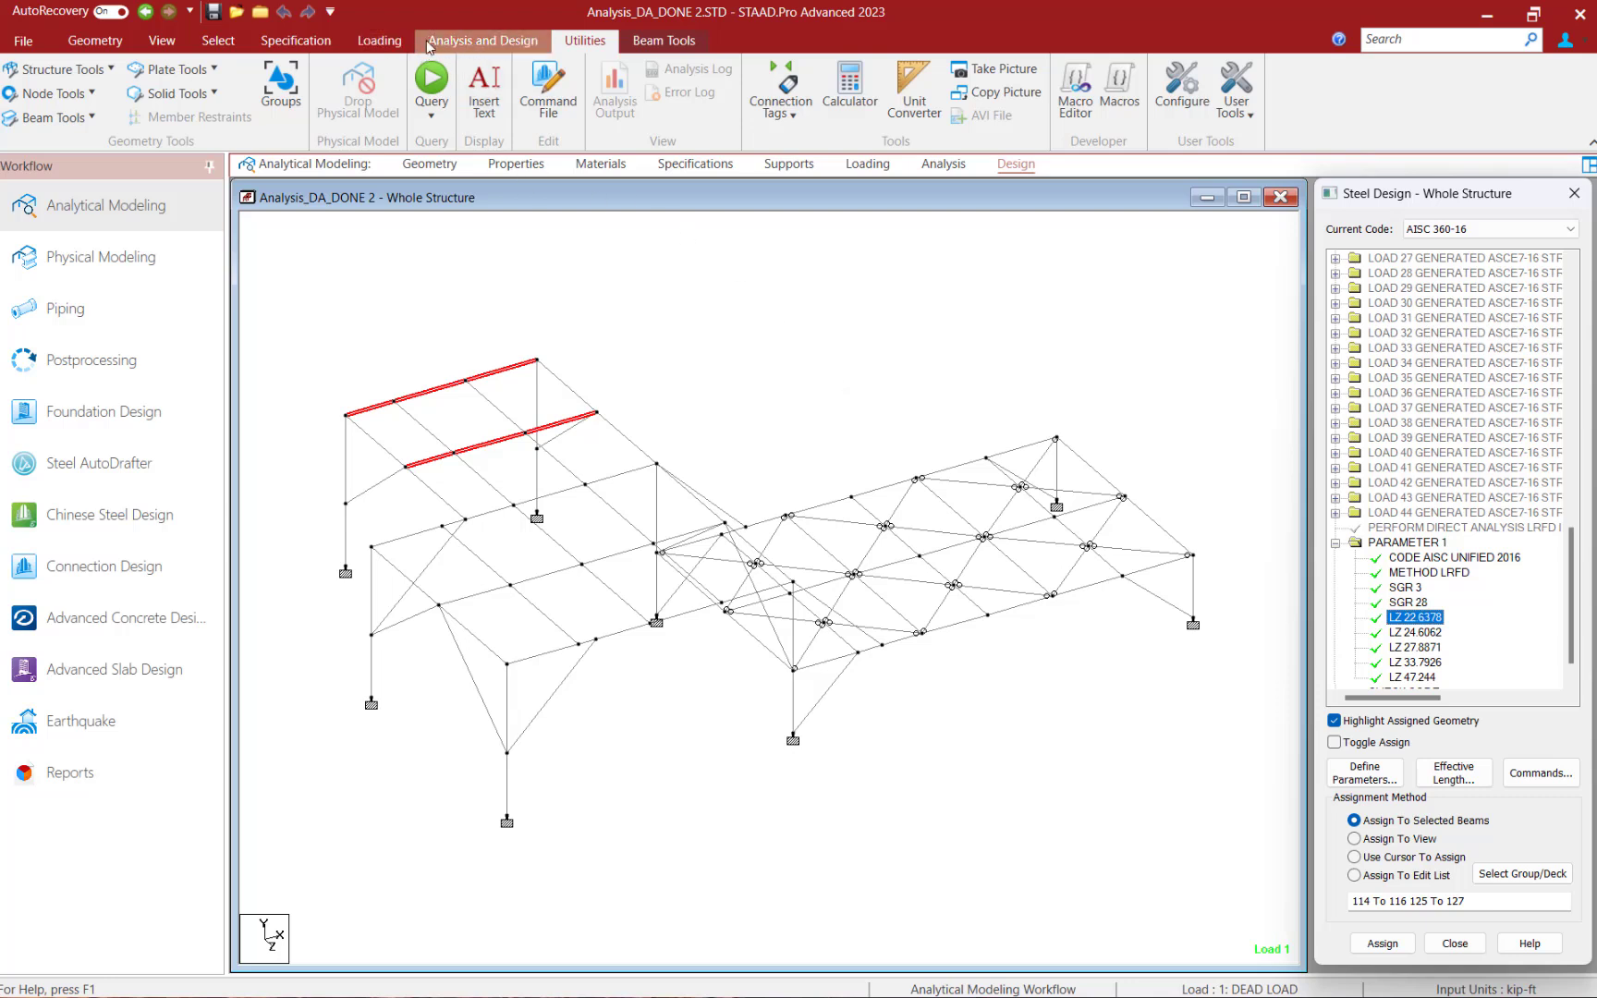
left_click(362, 202)
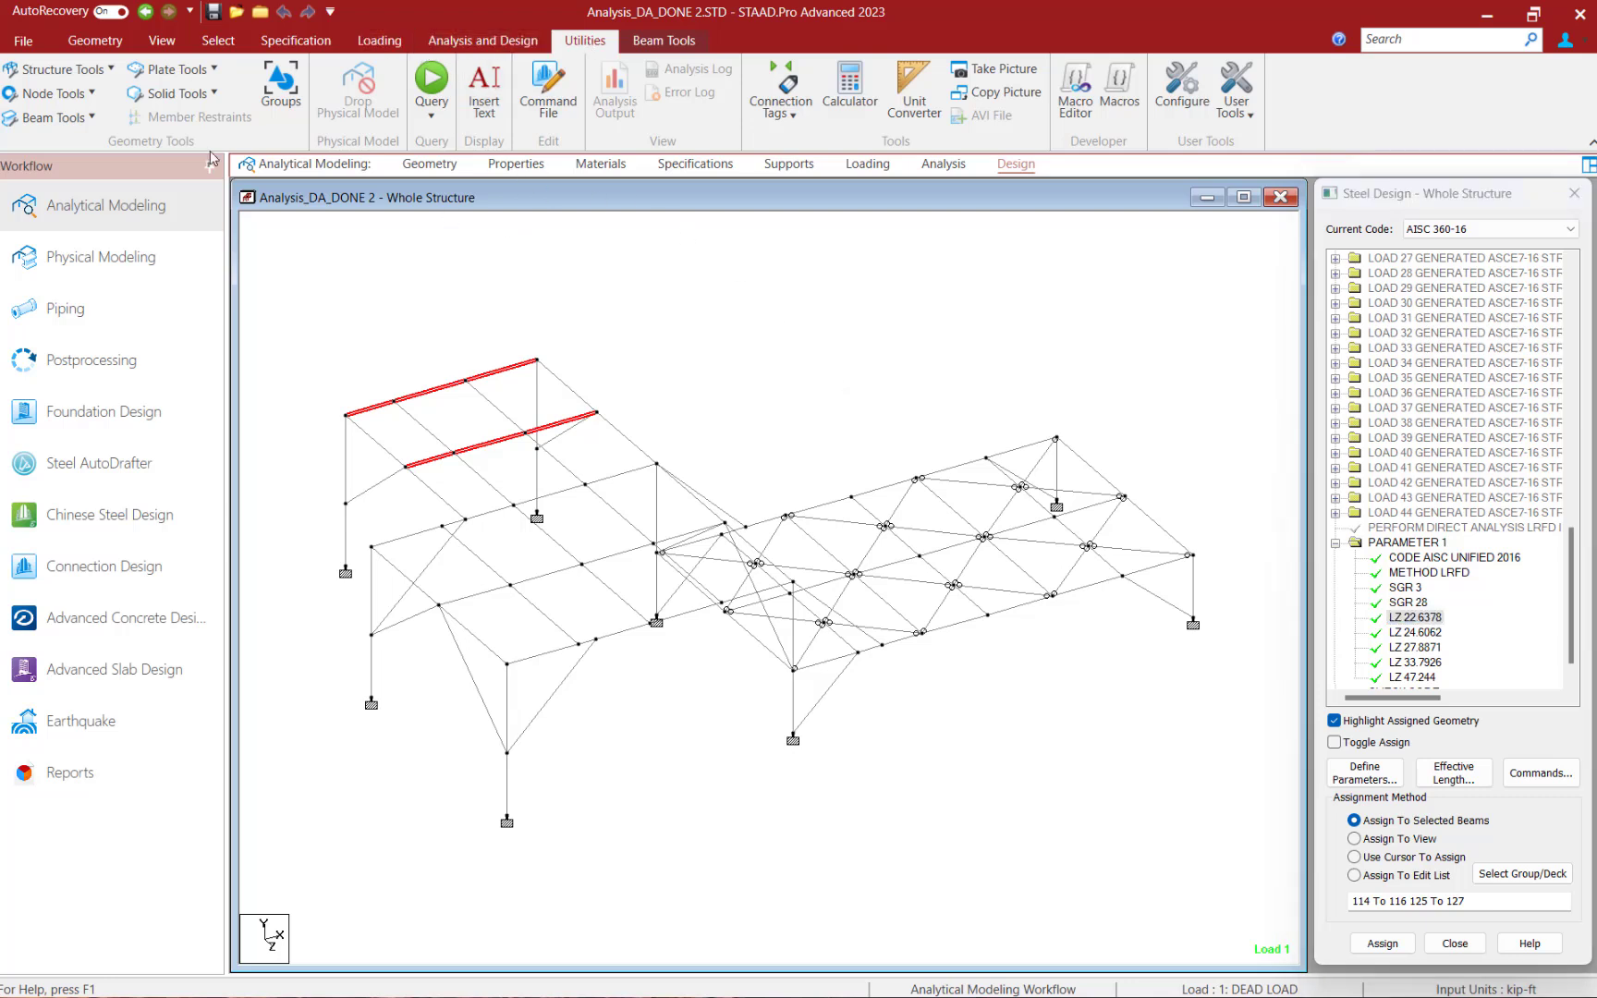
left_click(38, 96)
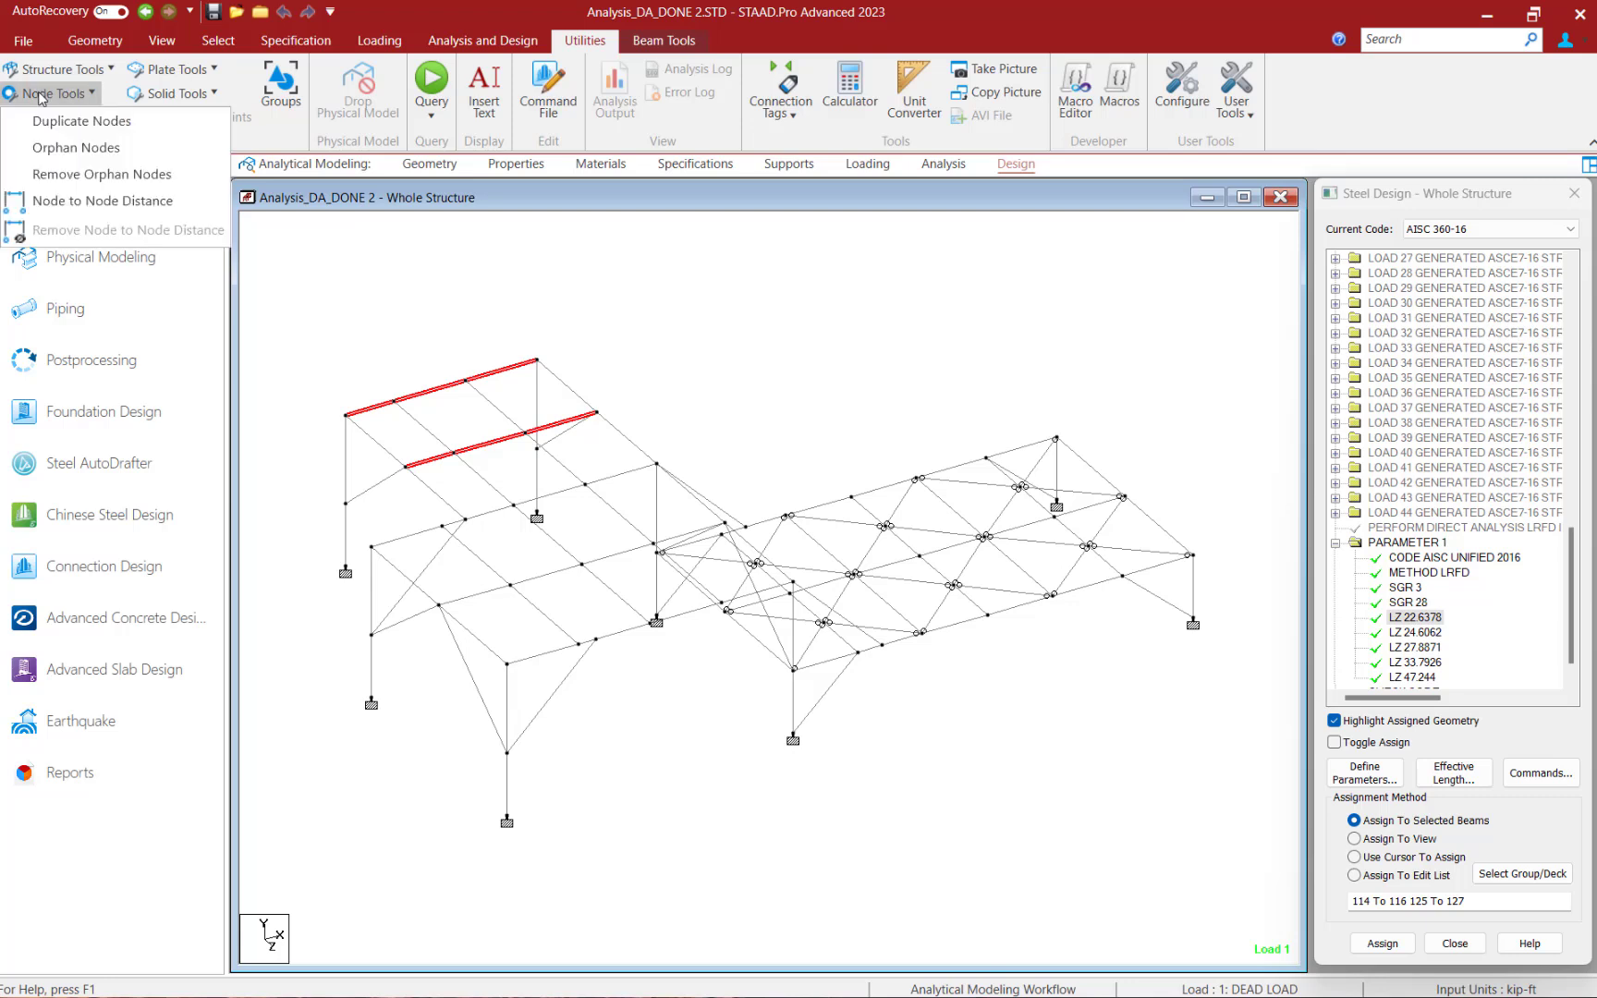
left_click(57, 202)
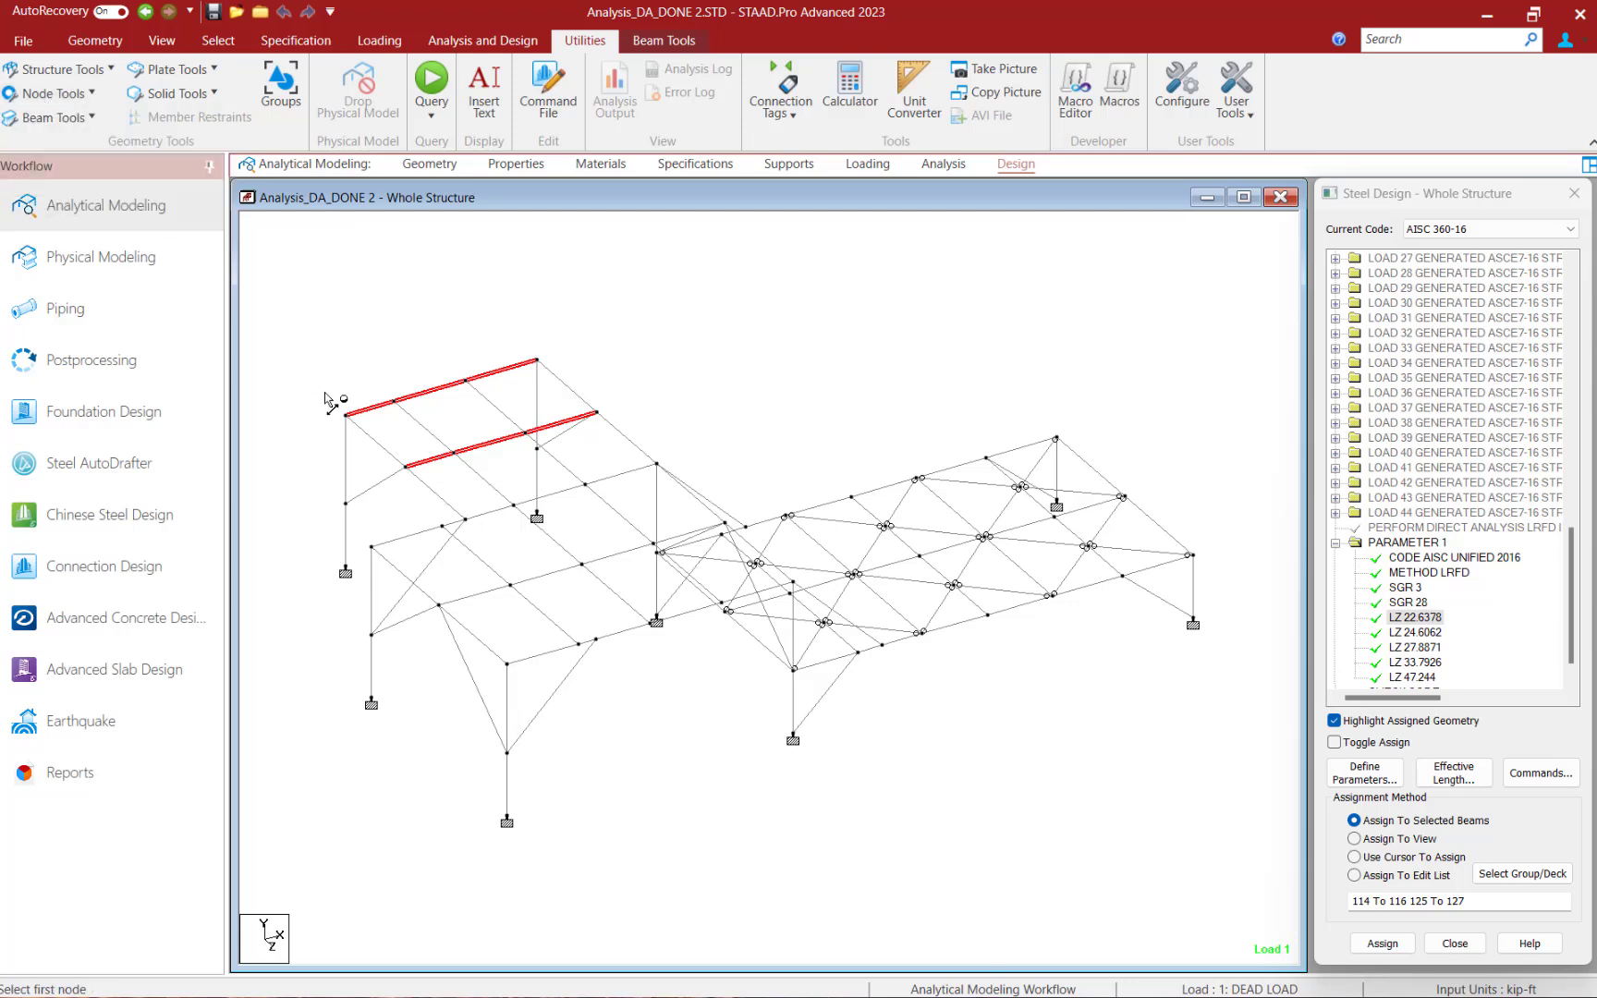
left_click(537, 360)
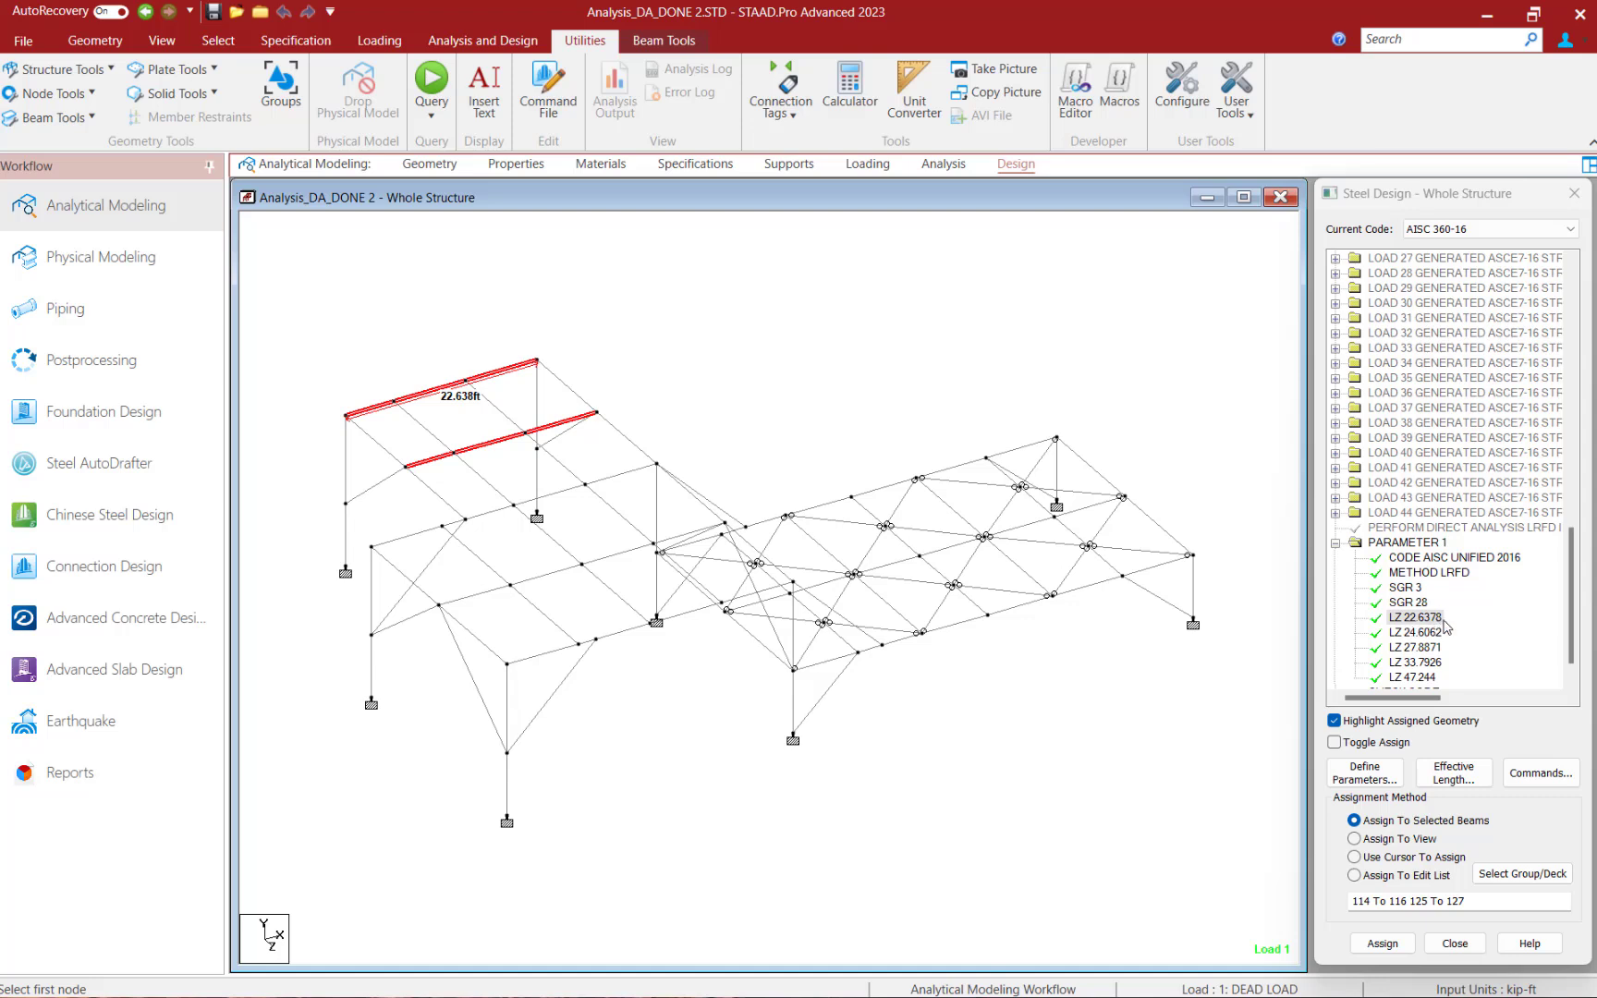
left_click(88, 94)
left_click(74, 228)
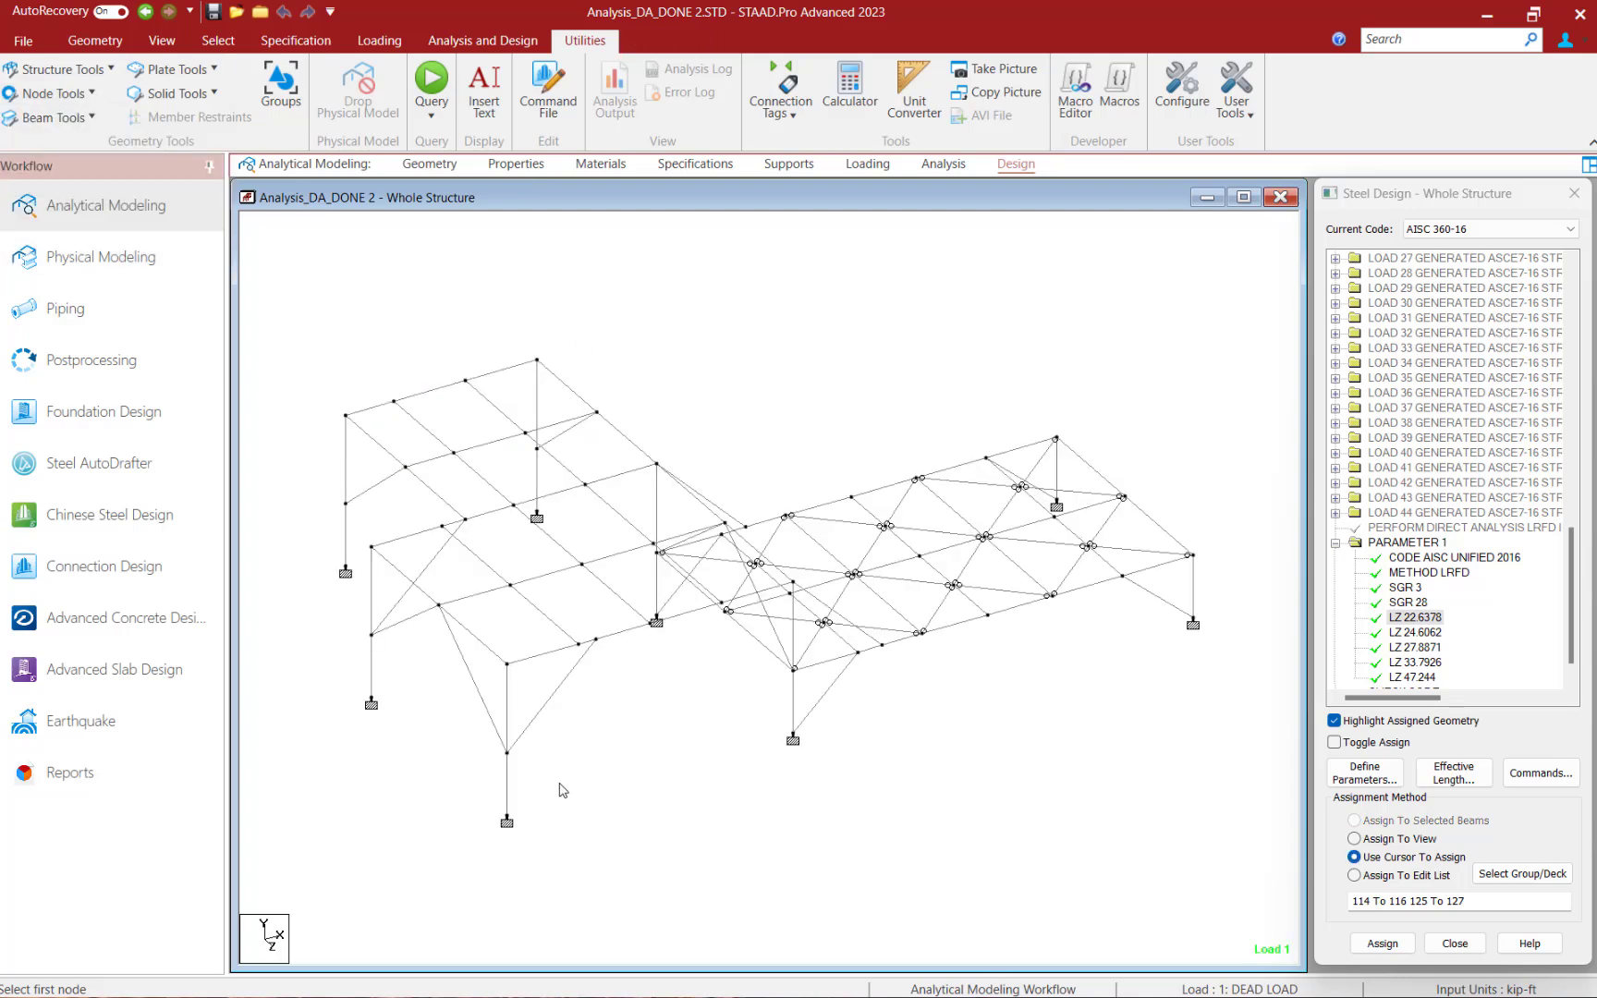
Step: Highlight the lower and upper segments of the front corner column and the two leftmost columns in turn, then clear the selection
left_click(507, 783)
left_click(507, 730)
left_click(373, 594)
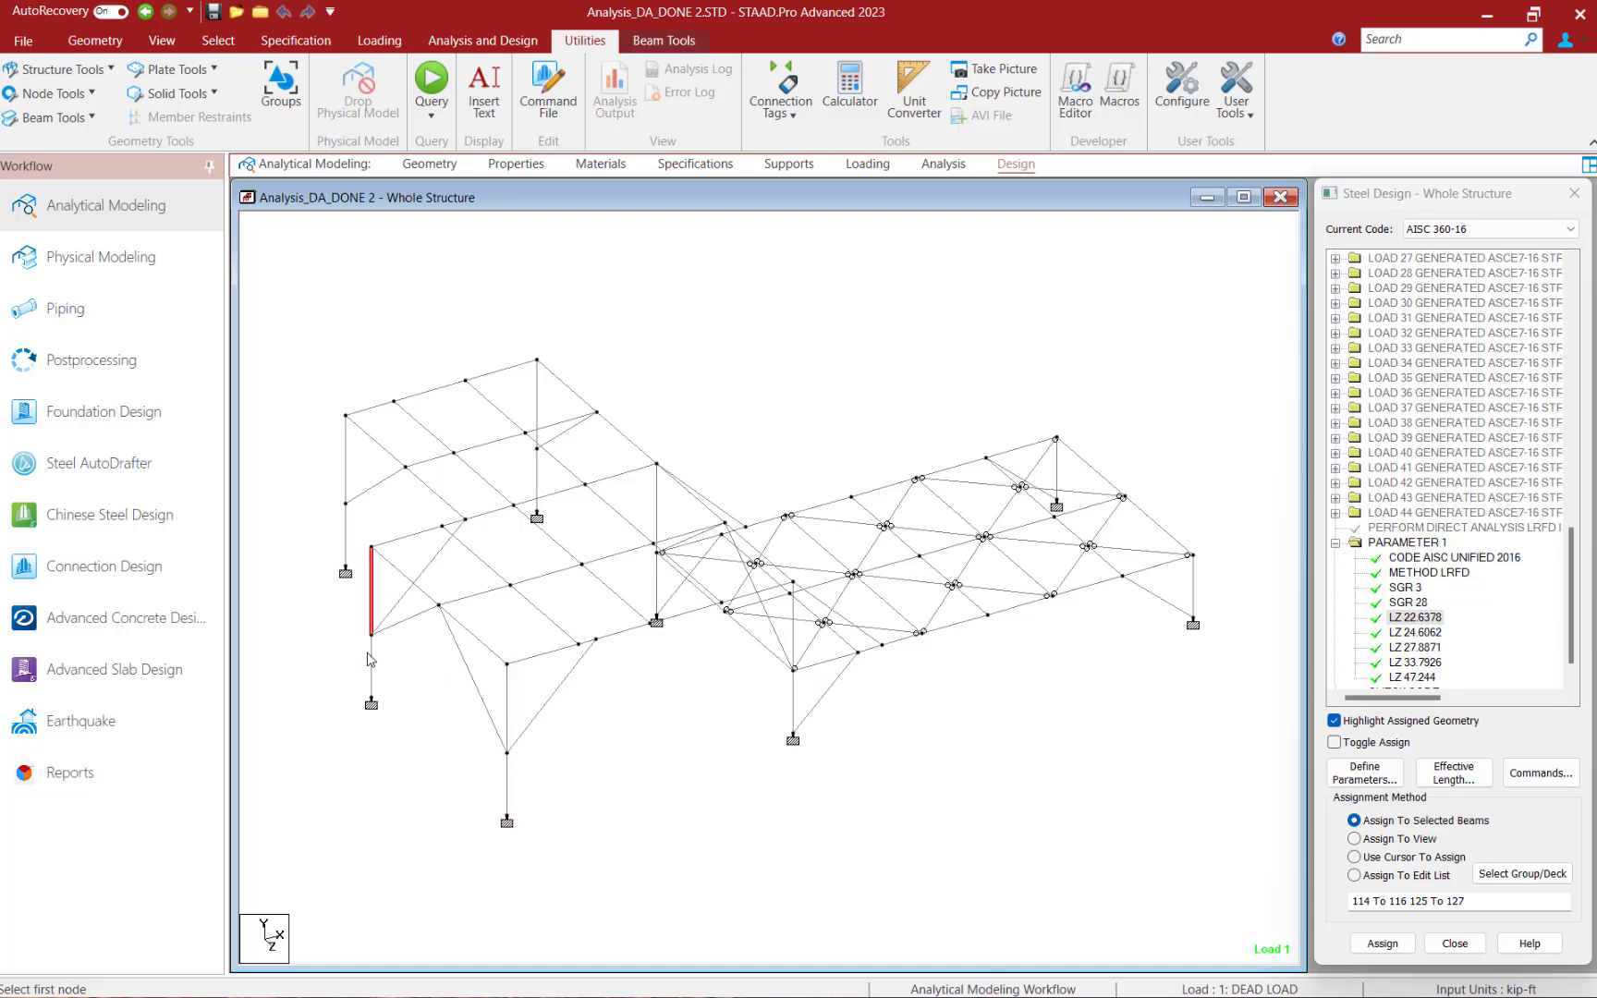
left_click(372, 658)
left_click(345, 531)
left_click(346, 481)
left_click(326, 545)
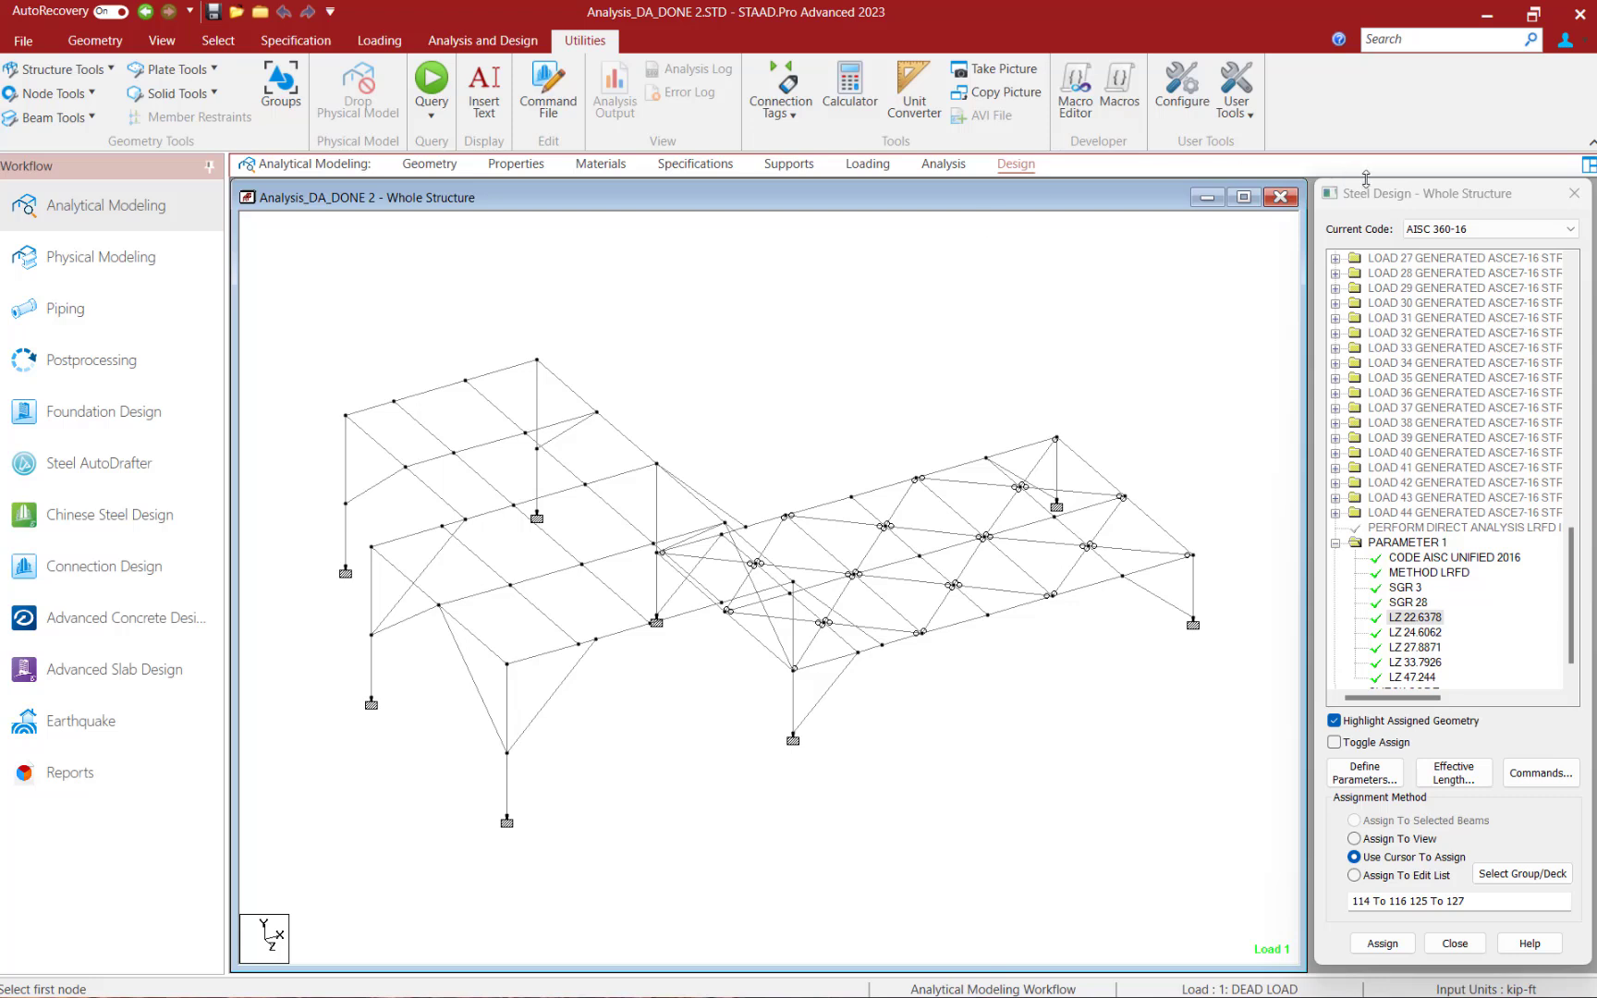
Step: Open the Effective Length Calculator for PARAMETER 1 and pick the upper and lower segments of the raised frame's four outer columns as members 1, 3 to 7, 212 and 214
left_click(1380, 201)
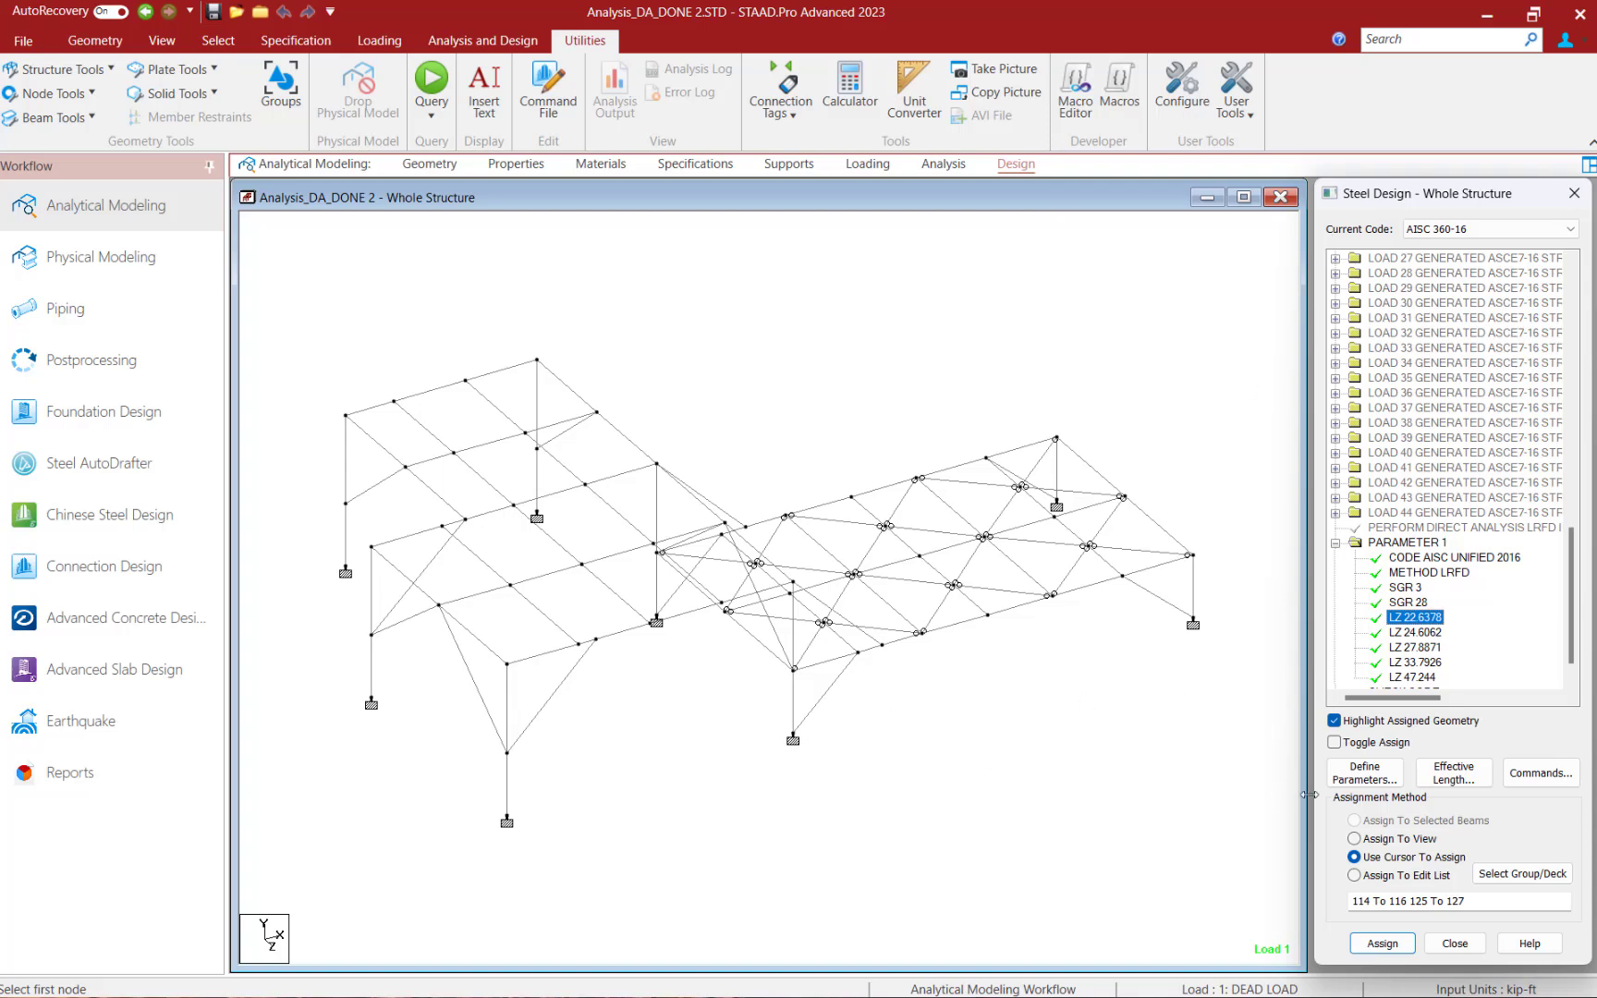
left_click(1454, 772)
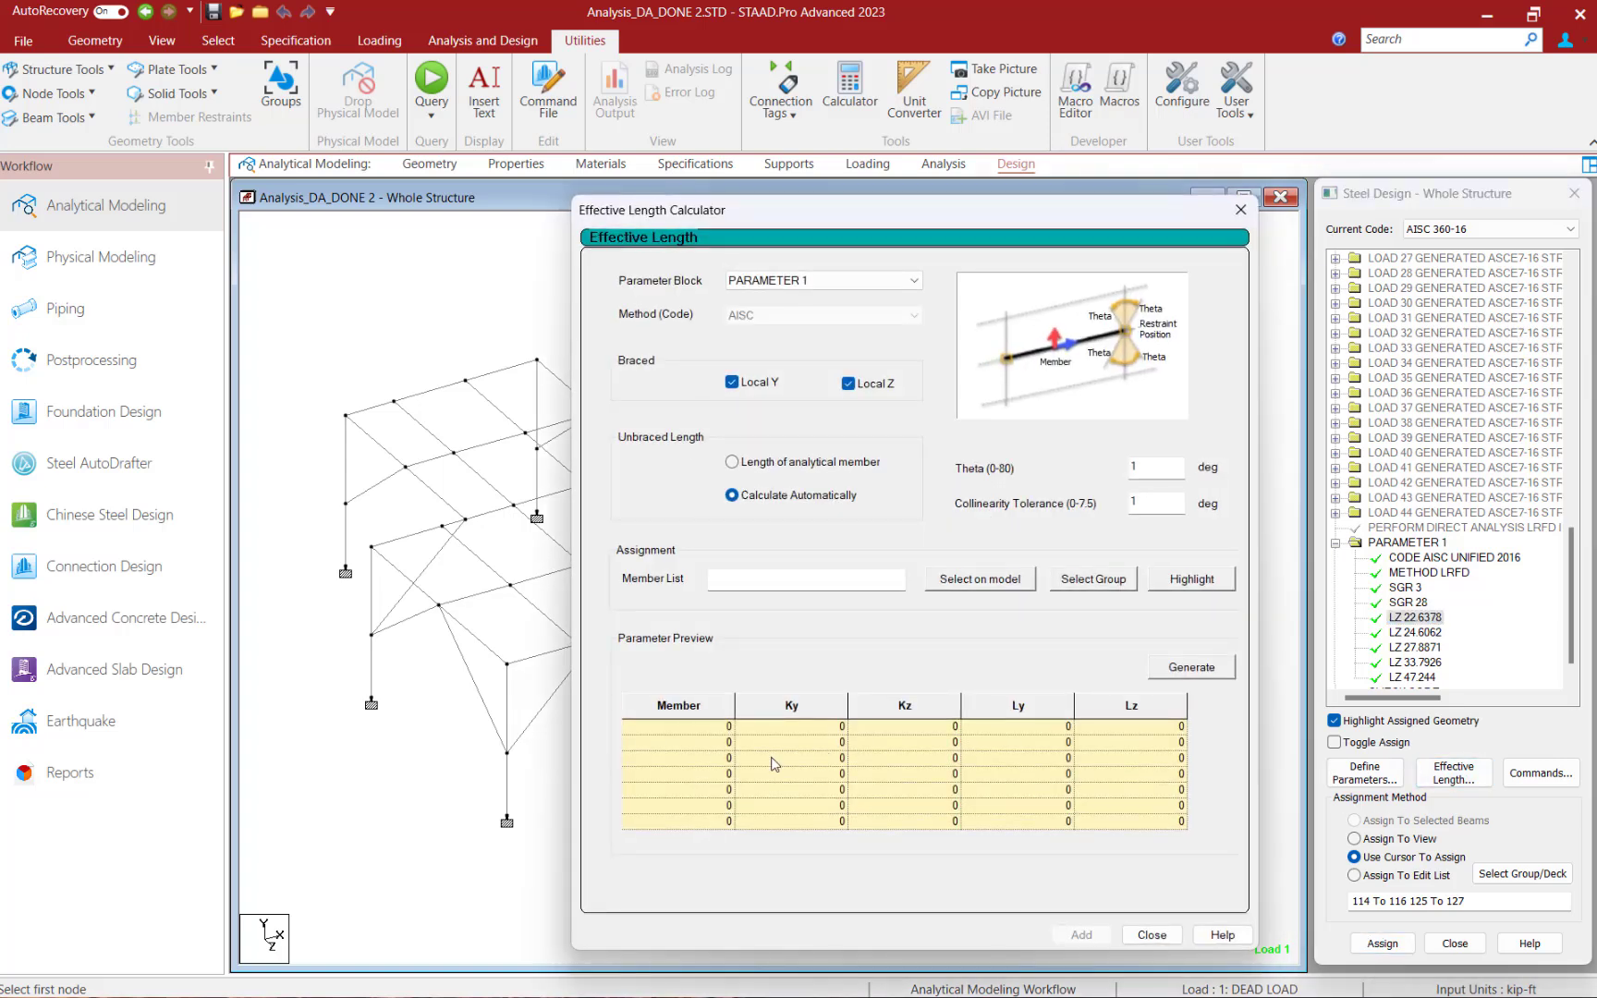
left_click(968, 589)
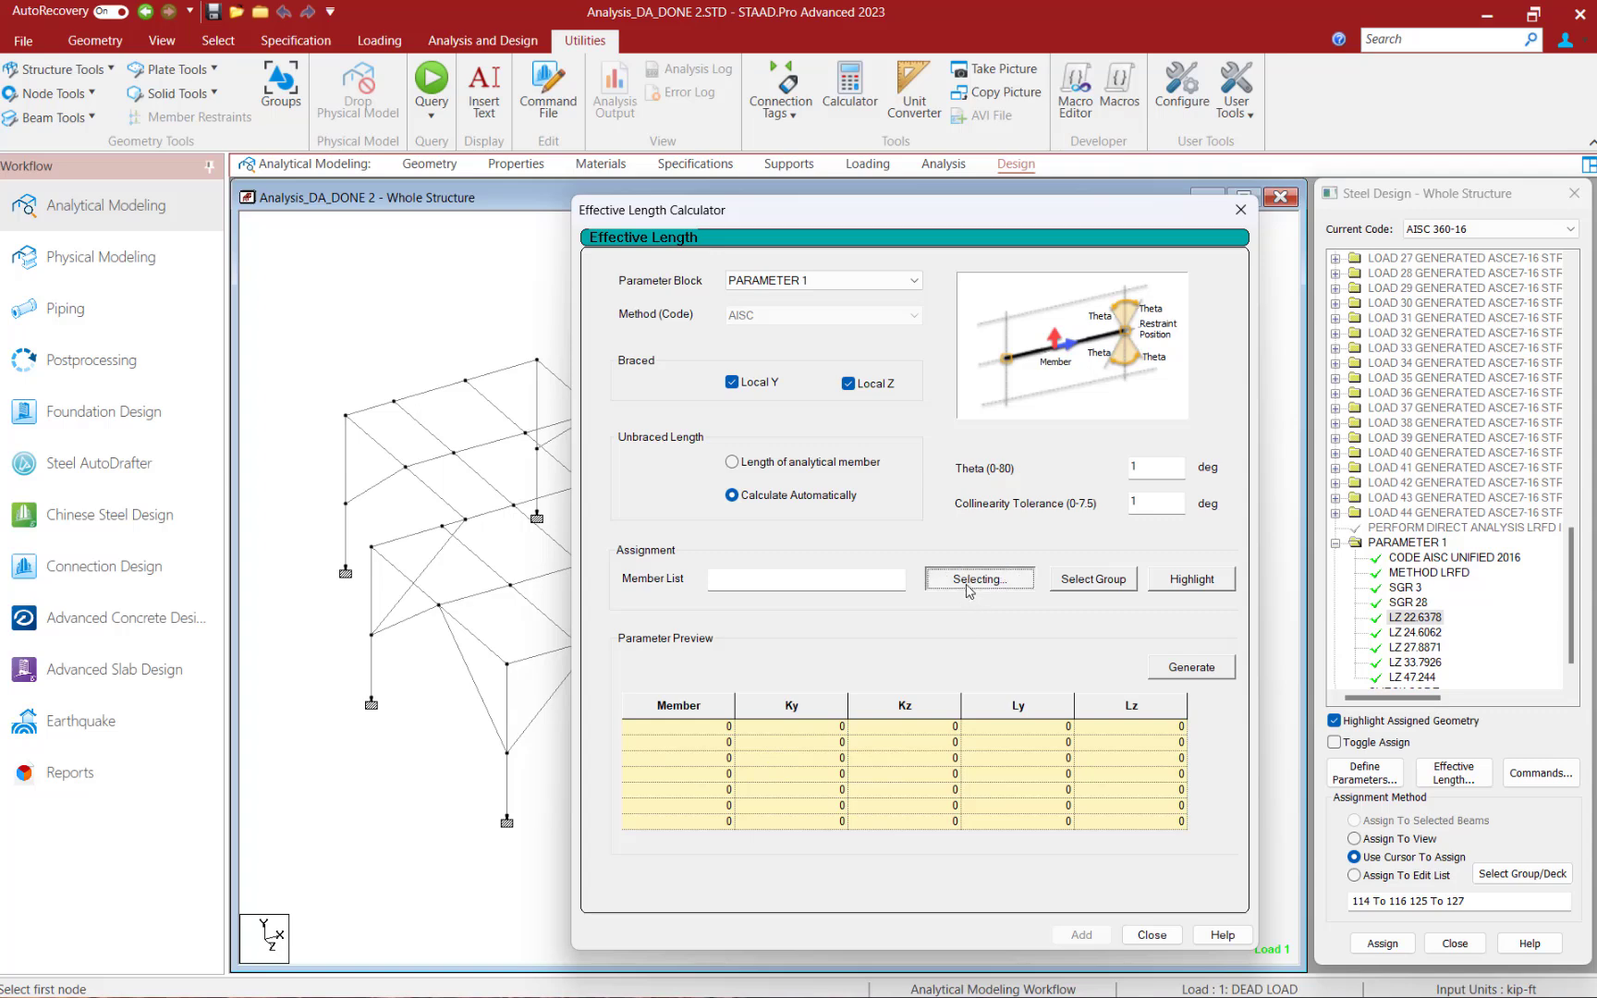
left_click_drag(930, 214, 1199, 170)
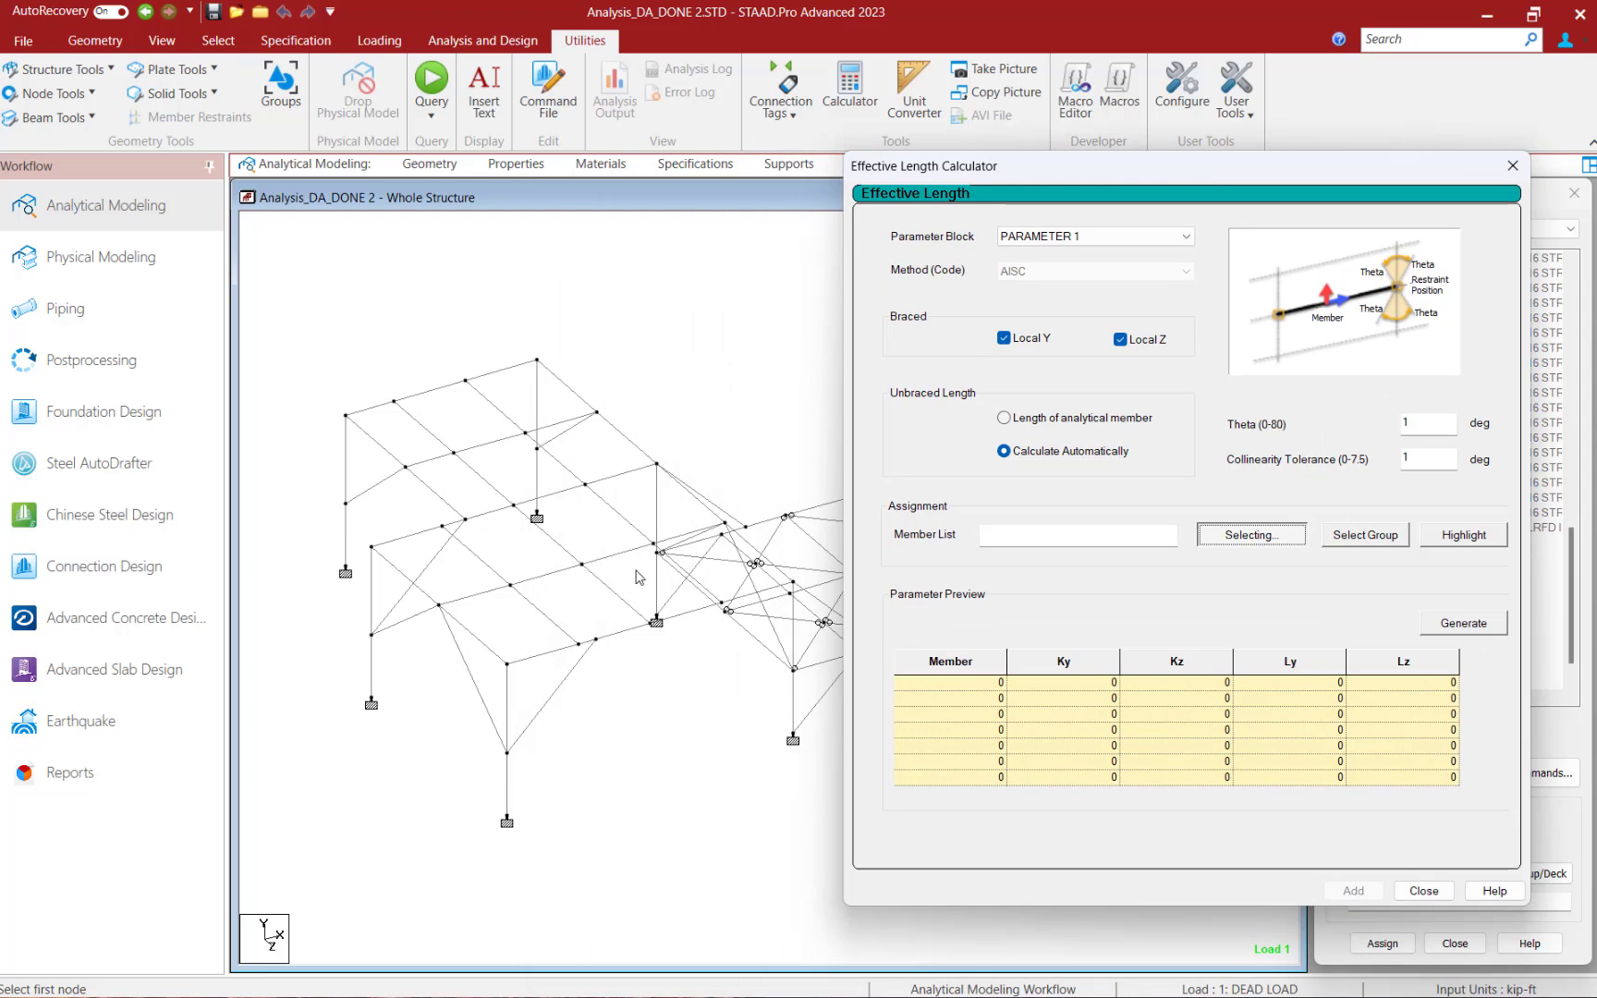
left_click(538, 485)
left_click(537, 406, "ctrl")
left_click(346, 480, "ctrl")
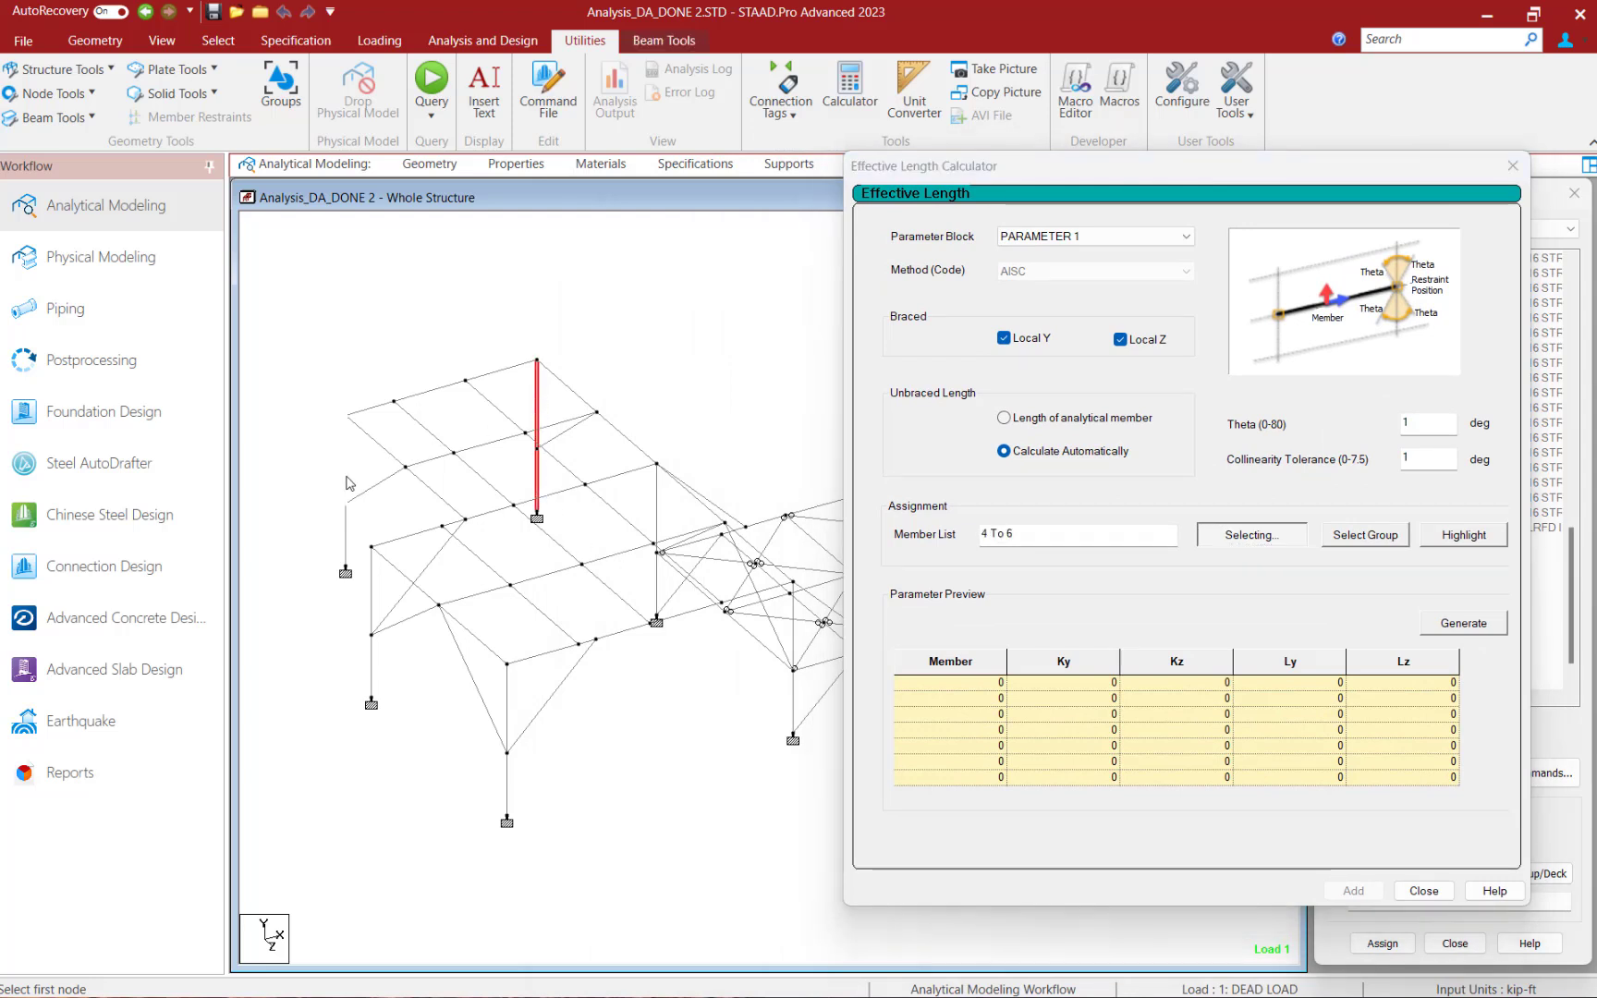
left_click(345, 543, "ctrl")
left_click(371, 605, "ctrl")
left_click(371, 664, "ctrl")
left_click(506, 712, "ctrl")
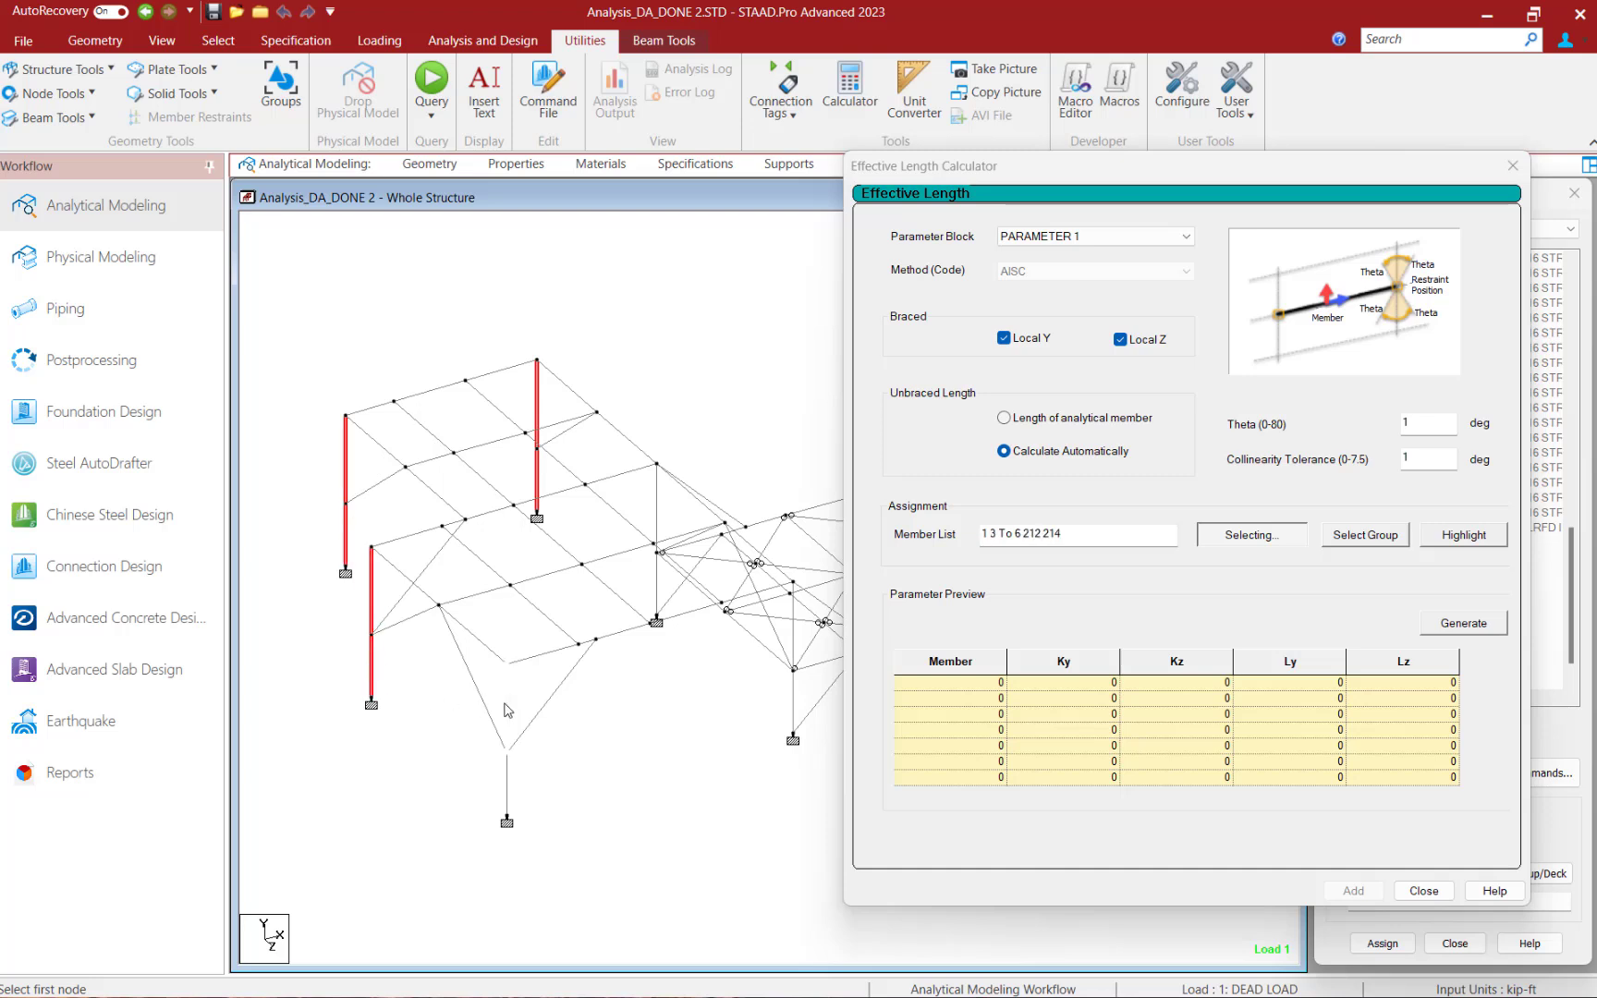
left_click(507, 790, "ctrl")
Step: Generate the effective-length preview for the selected column segments with Theta at 1 degree
left_click_drag(1081, 175, 617, 158)
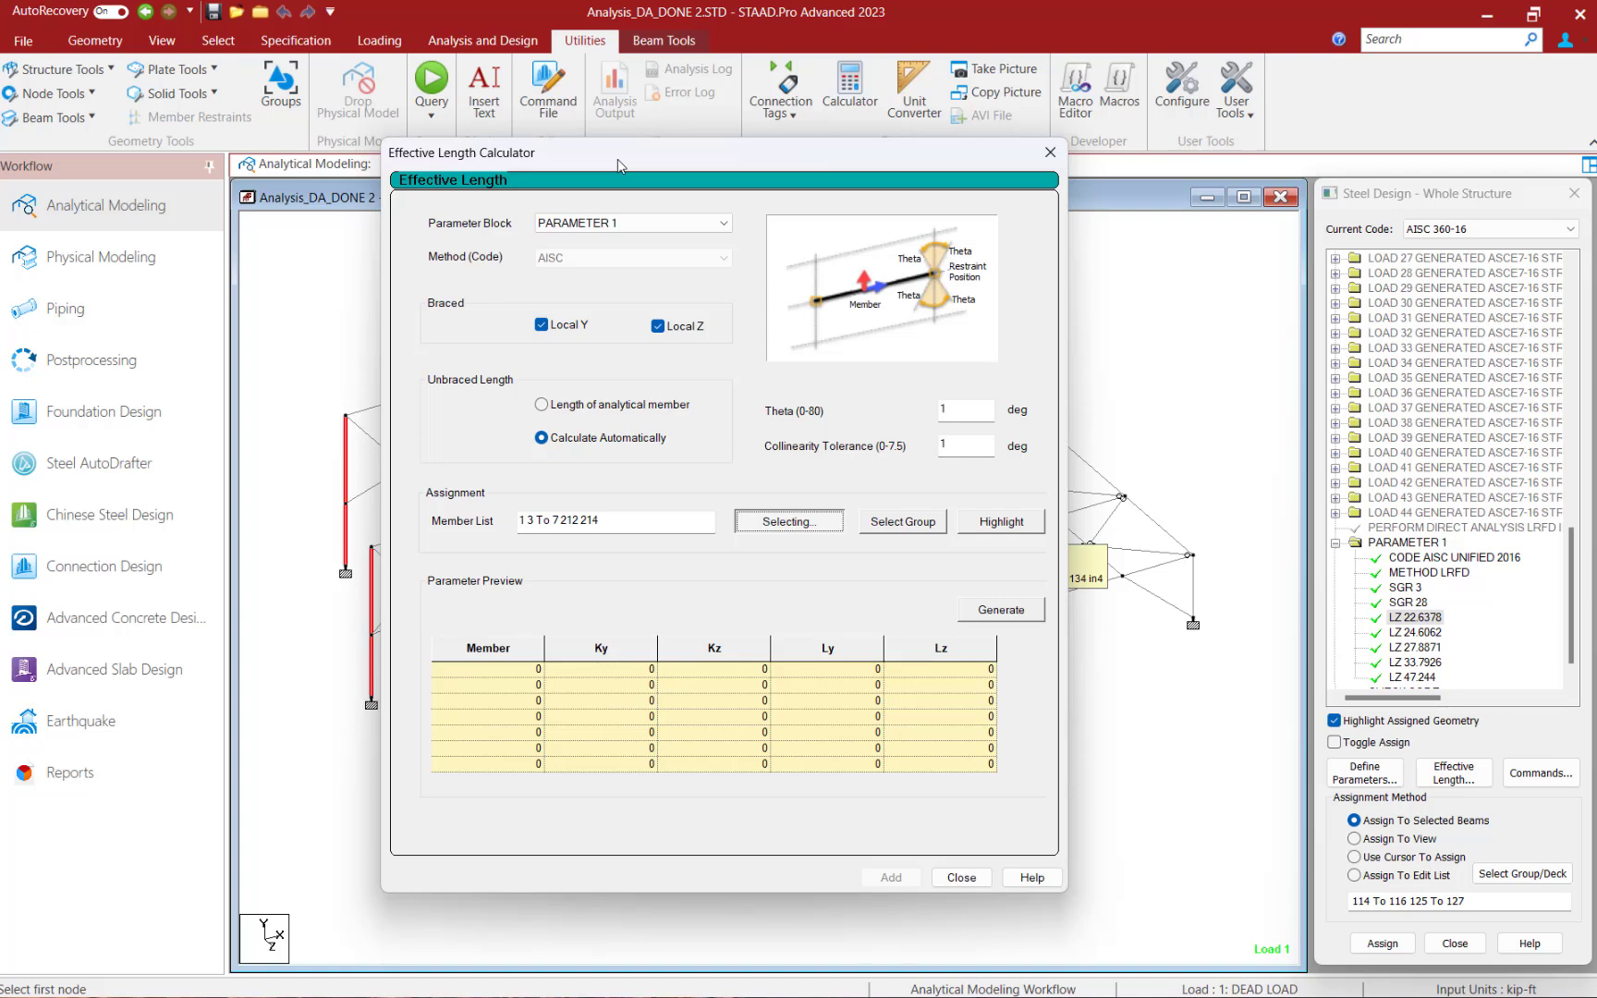
left_click_drag(963, 409, 882, 408)
left_click(995, 617)
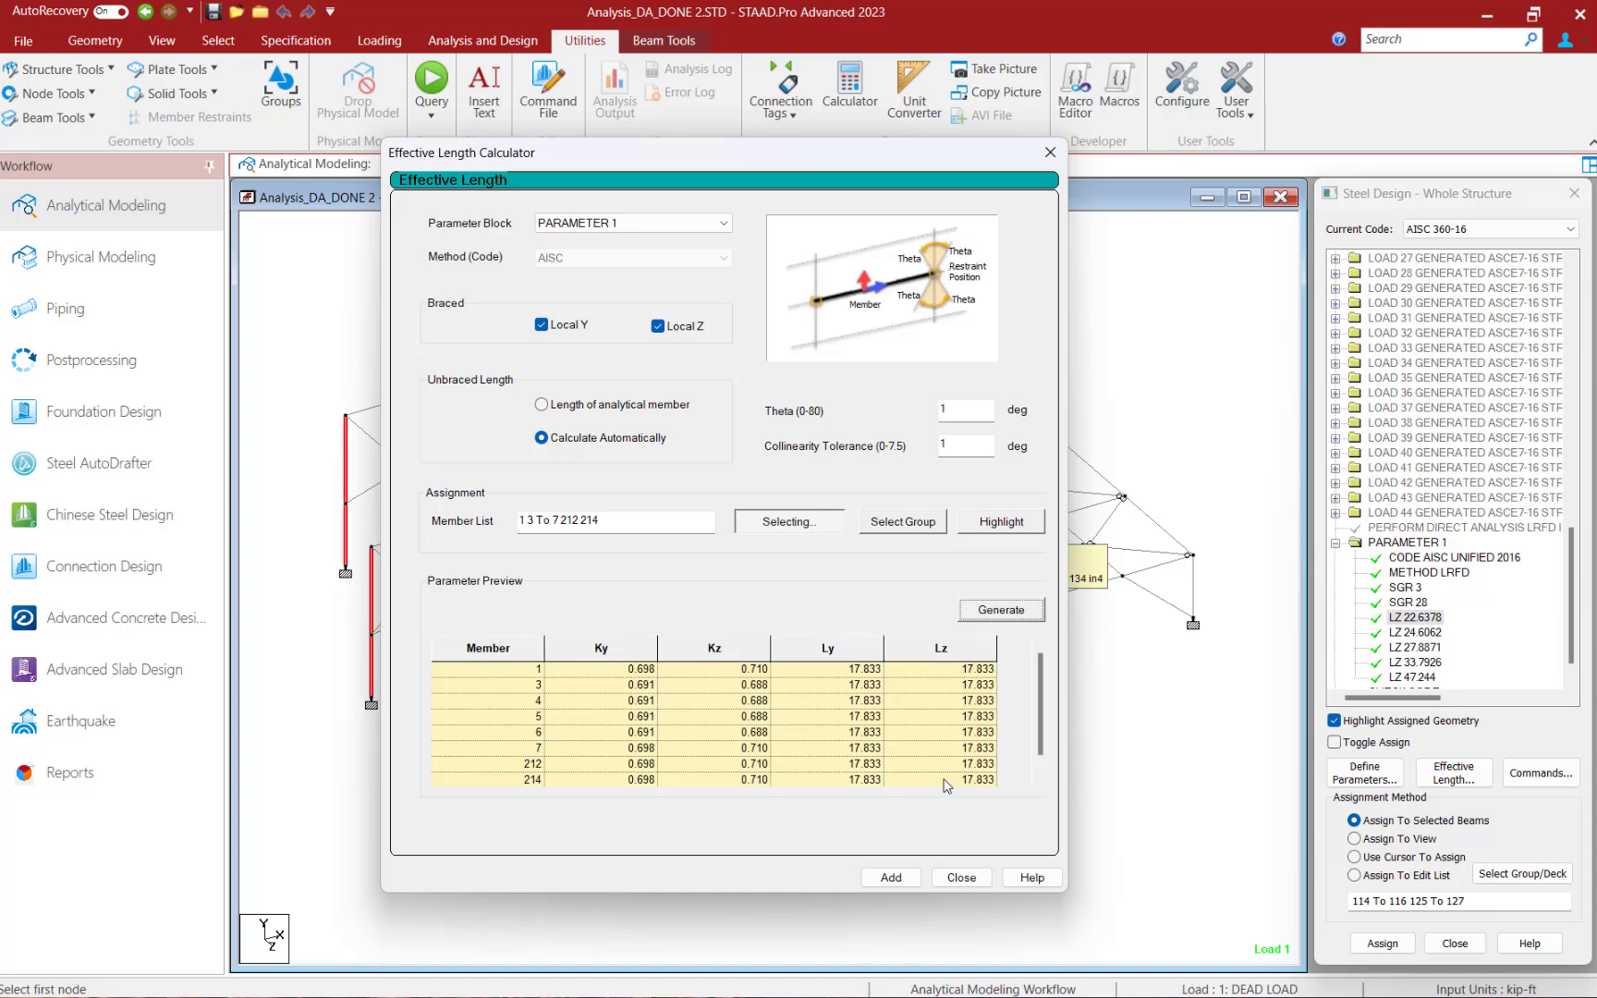
Step: Measure the leftmost column's full height from its base support to its top node
left_click(76, 97)
left_click(85, 199)
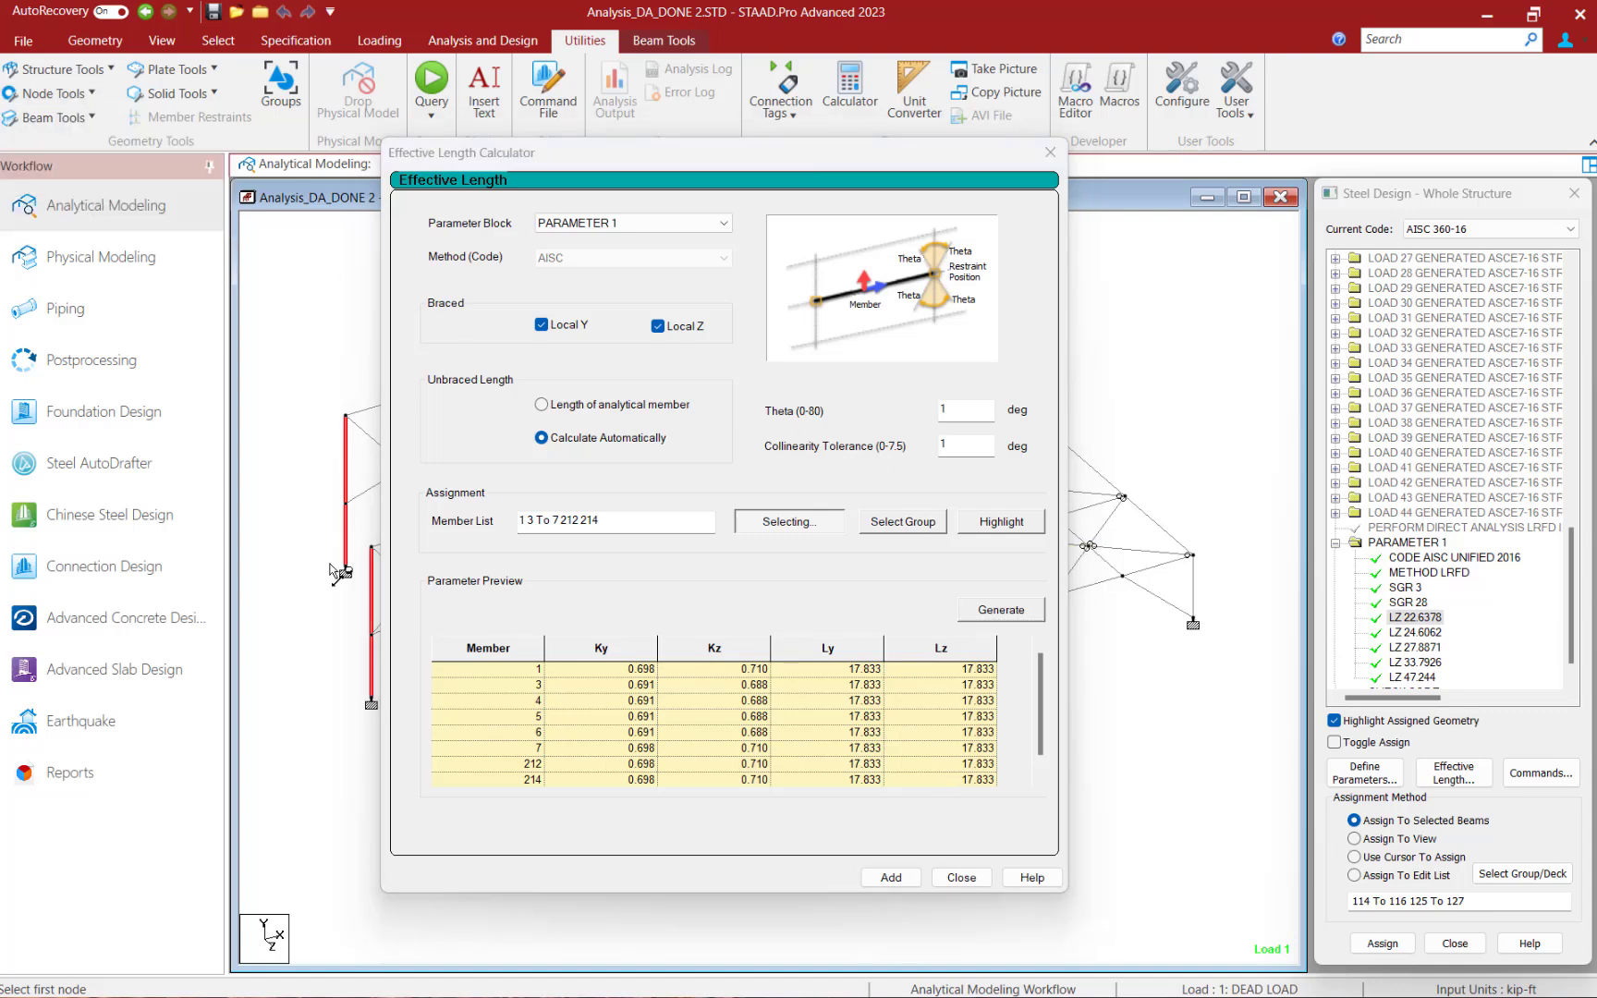
left_click(344, 573)
left_click(346, 416)
left_click_drag(809, 161, 913, 148)
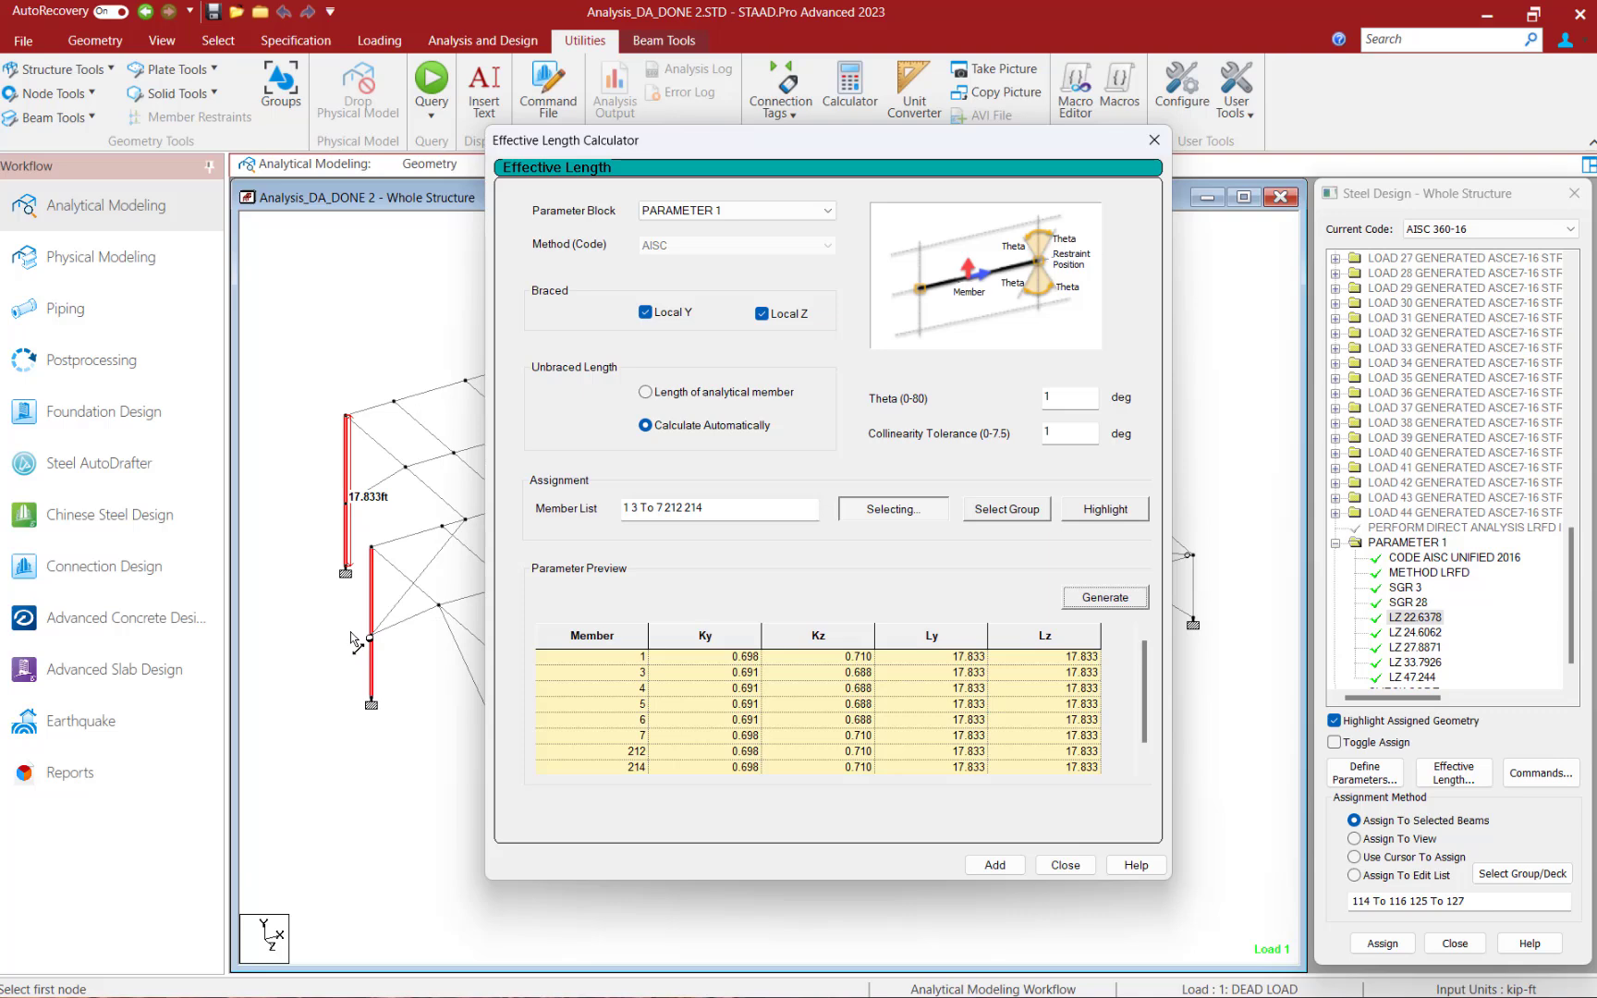
Step: Set Theta to 45 degrees, regenerate the column effective lengths and add them to PARAMETER 1, clearing the member selection
double_click(1055, 397)
type("45")
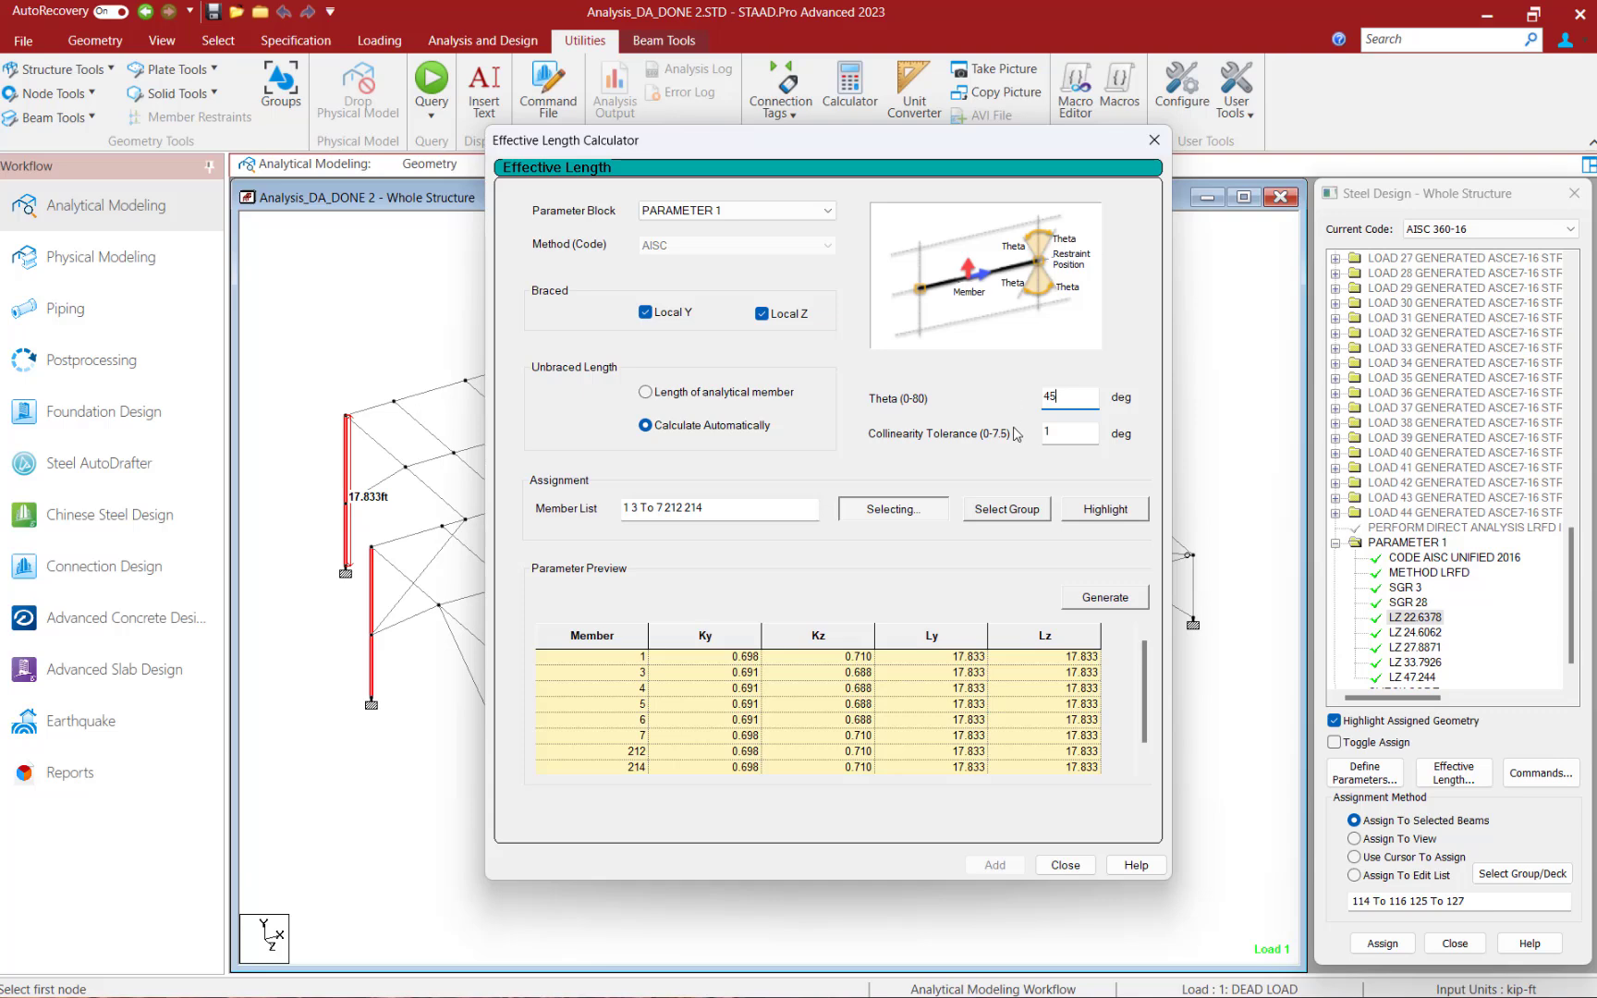
left_click(1102, 601)
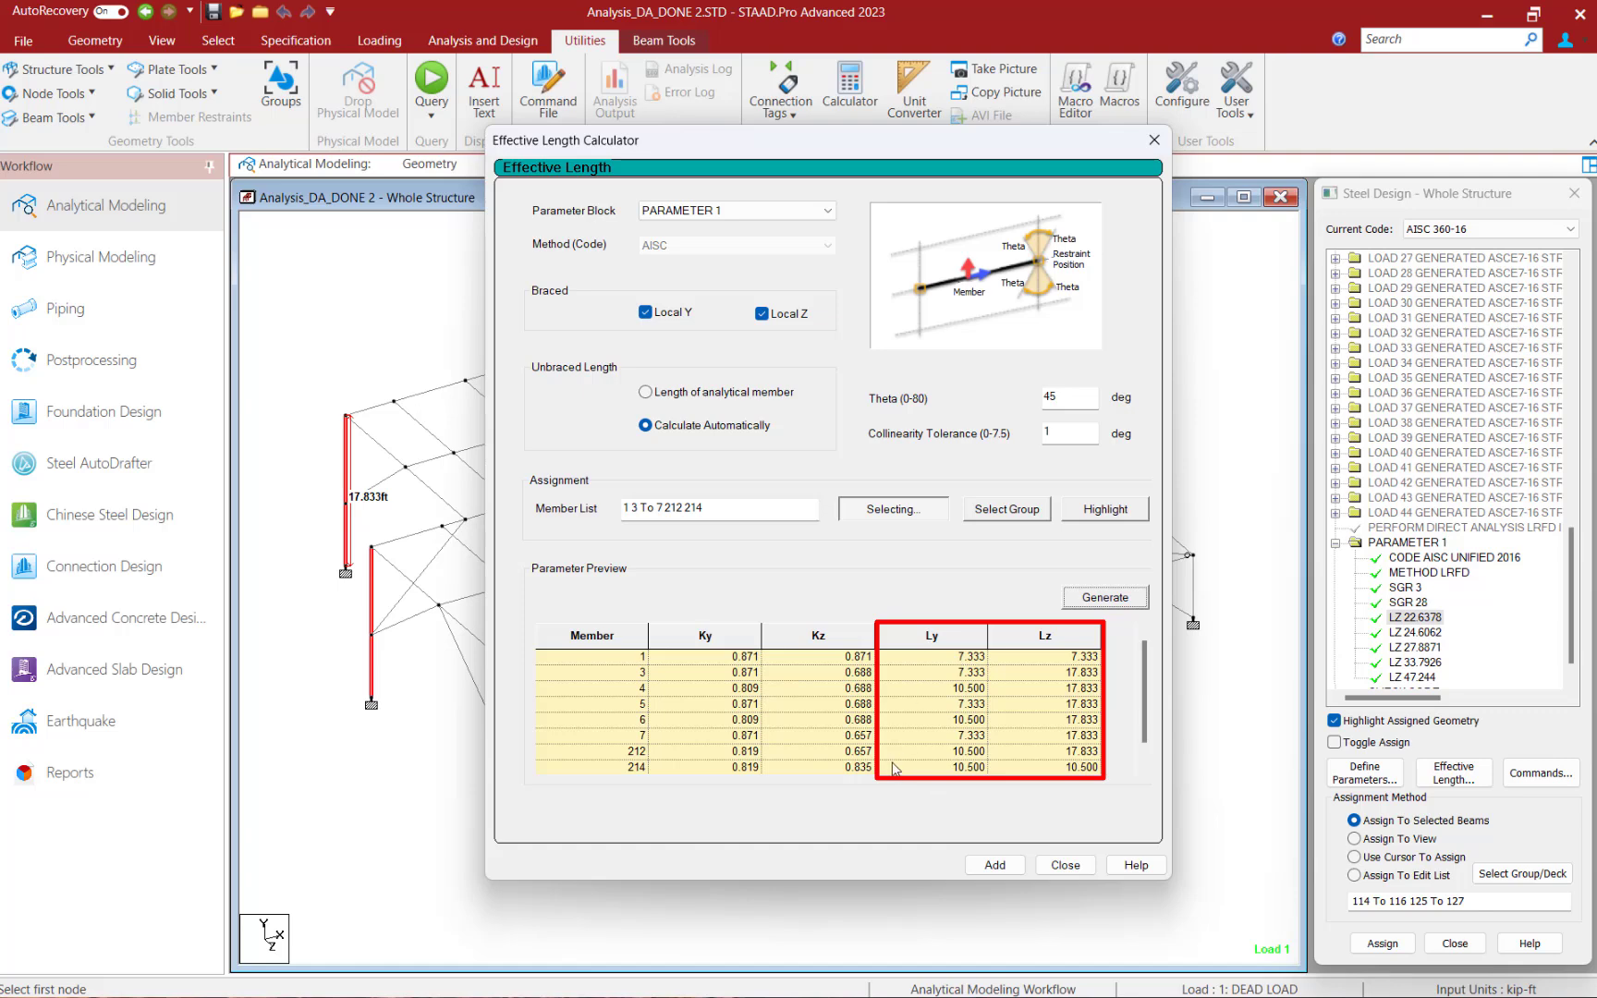
left_click(996, 867)
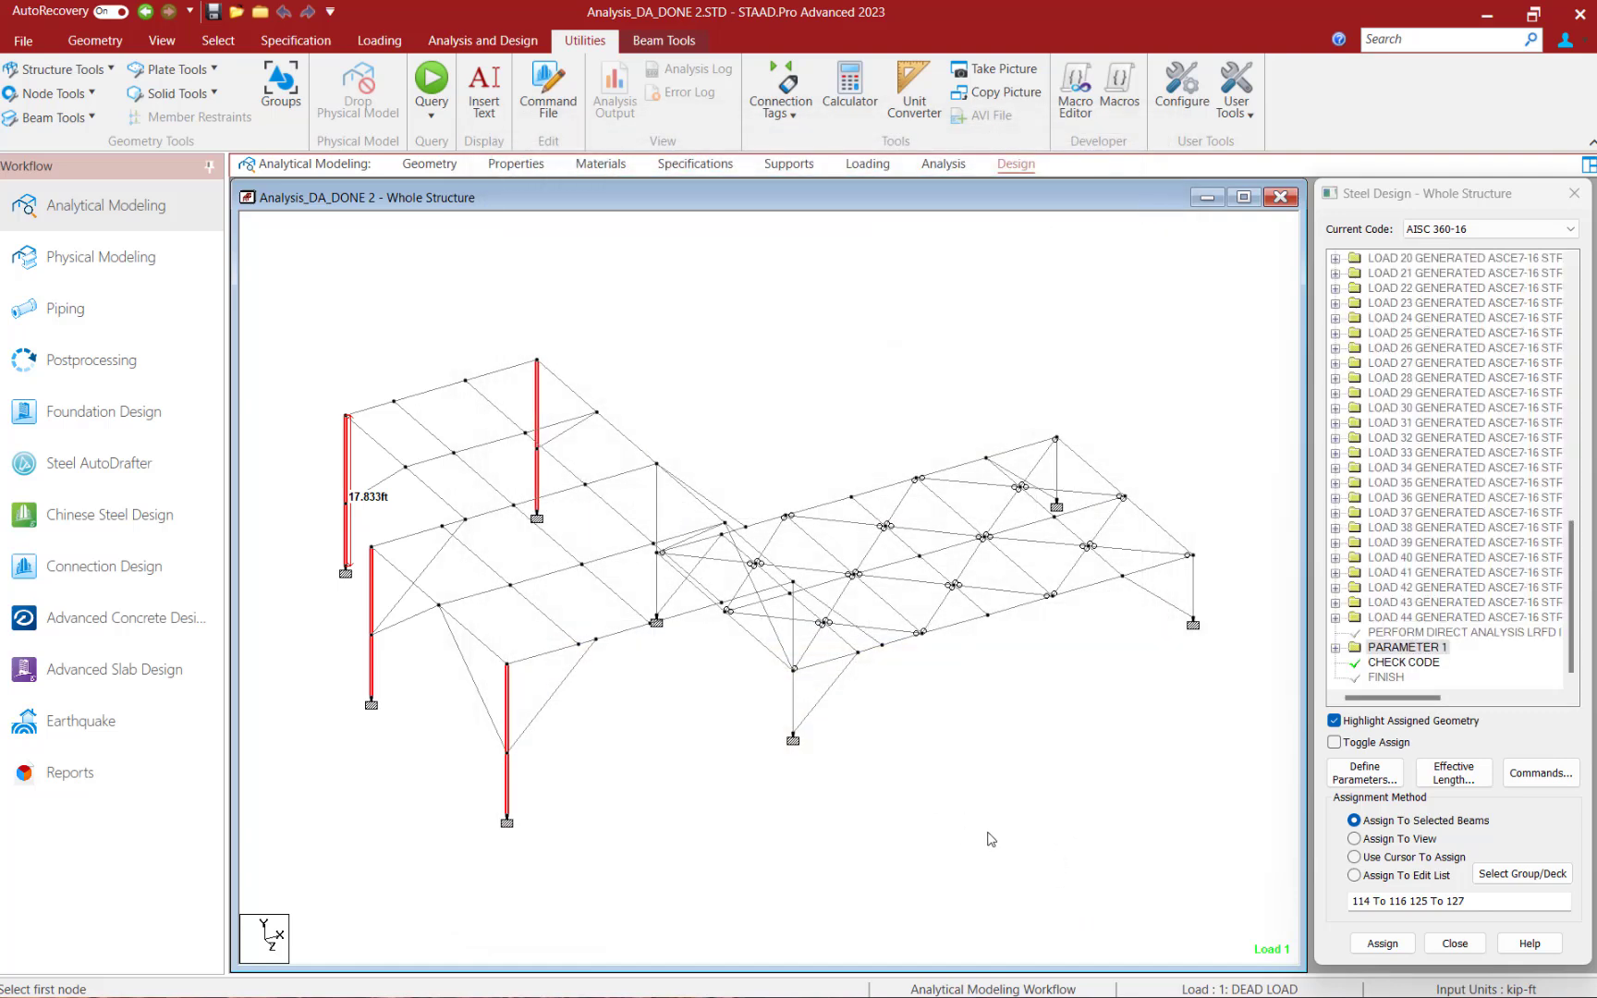
left_click(1019, 829)
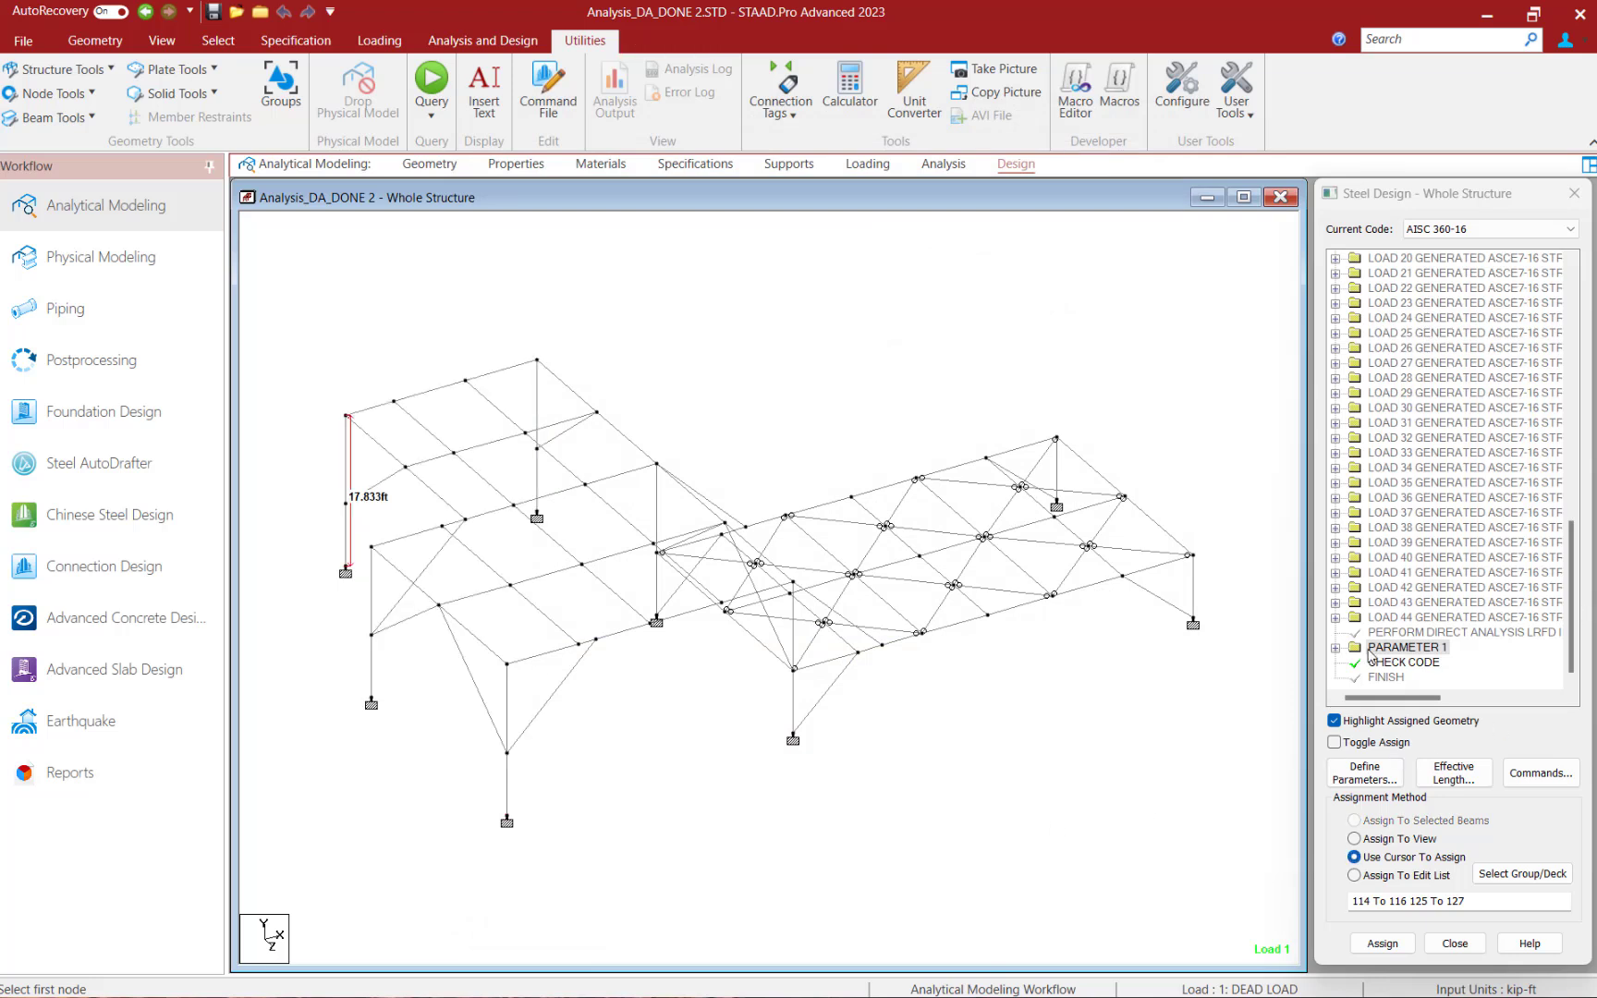
Step: Expand PARAMETER 1, delete the generated KY and KZ lines from the command file while keeping the LY and LZ lines, and save and close it
left_click(1334, 647)
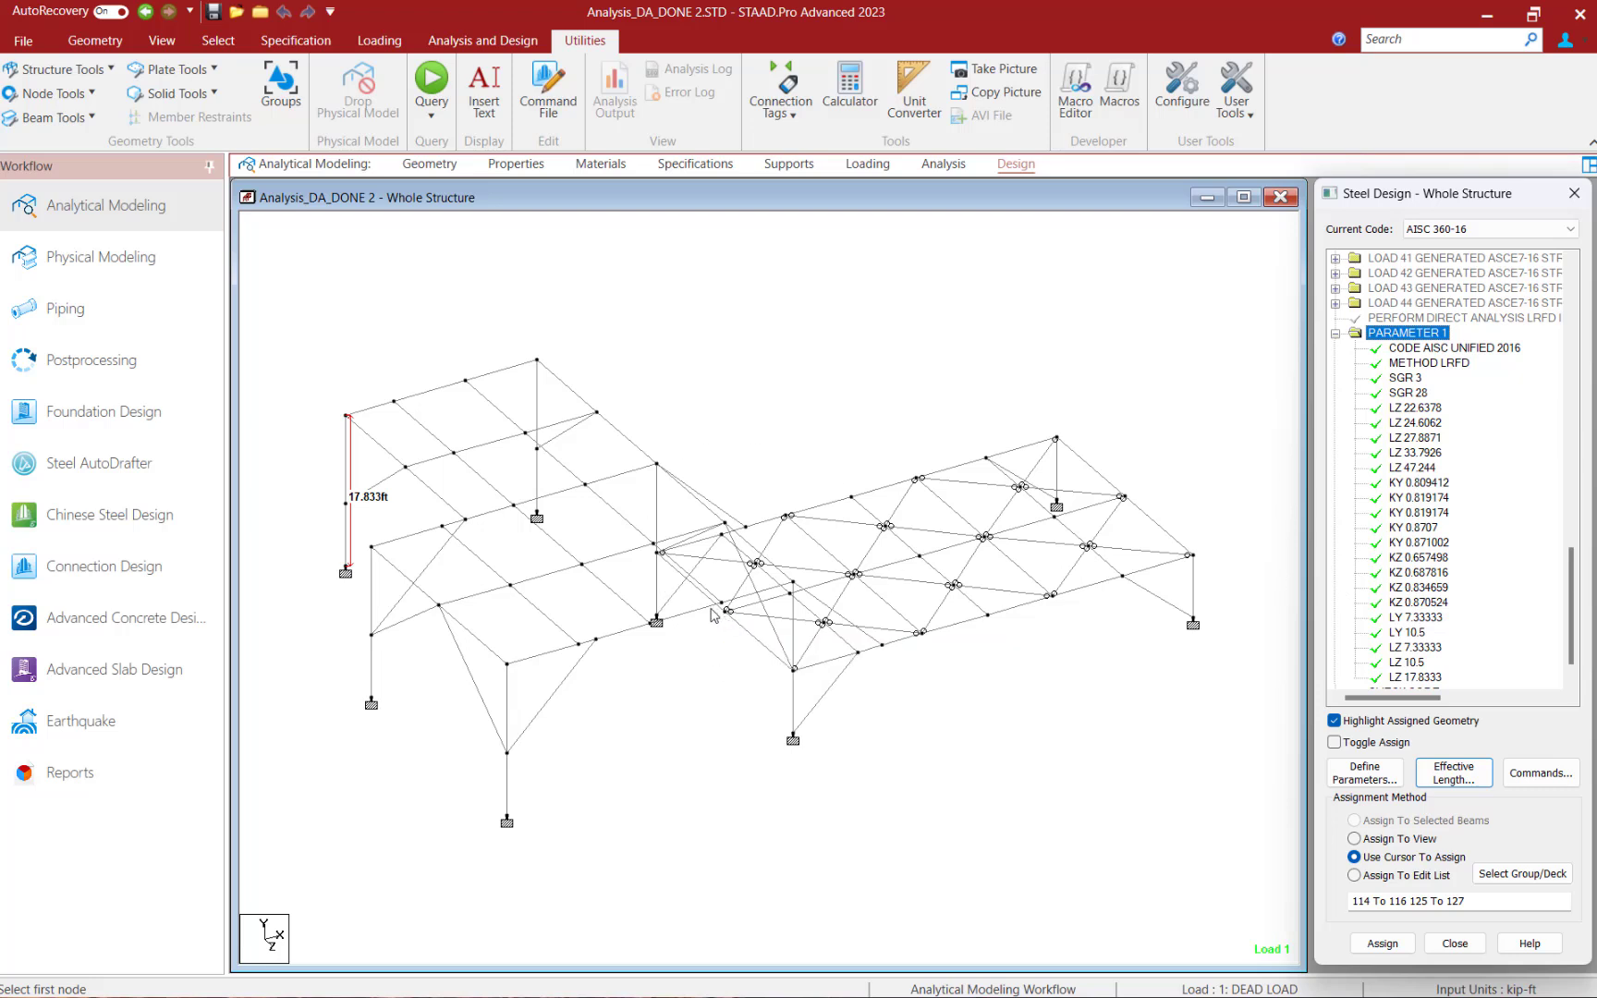
left_click(538, 112)
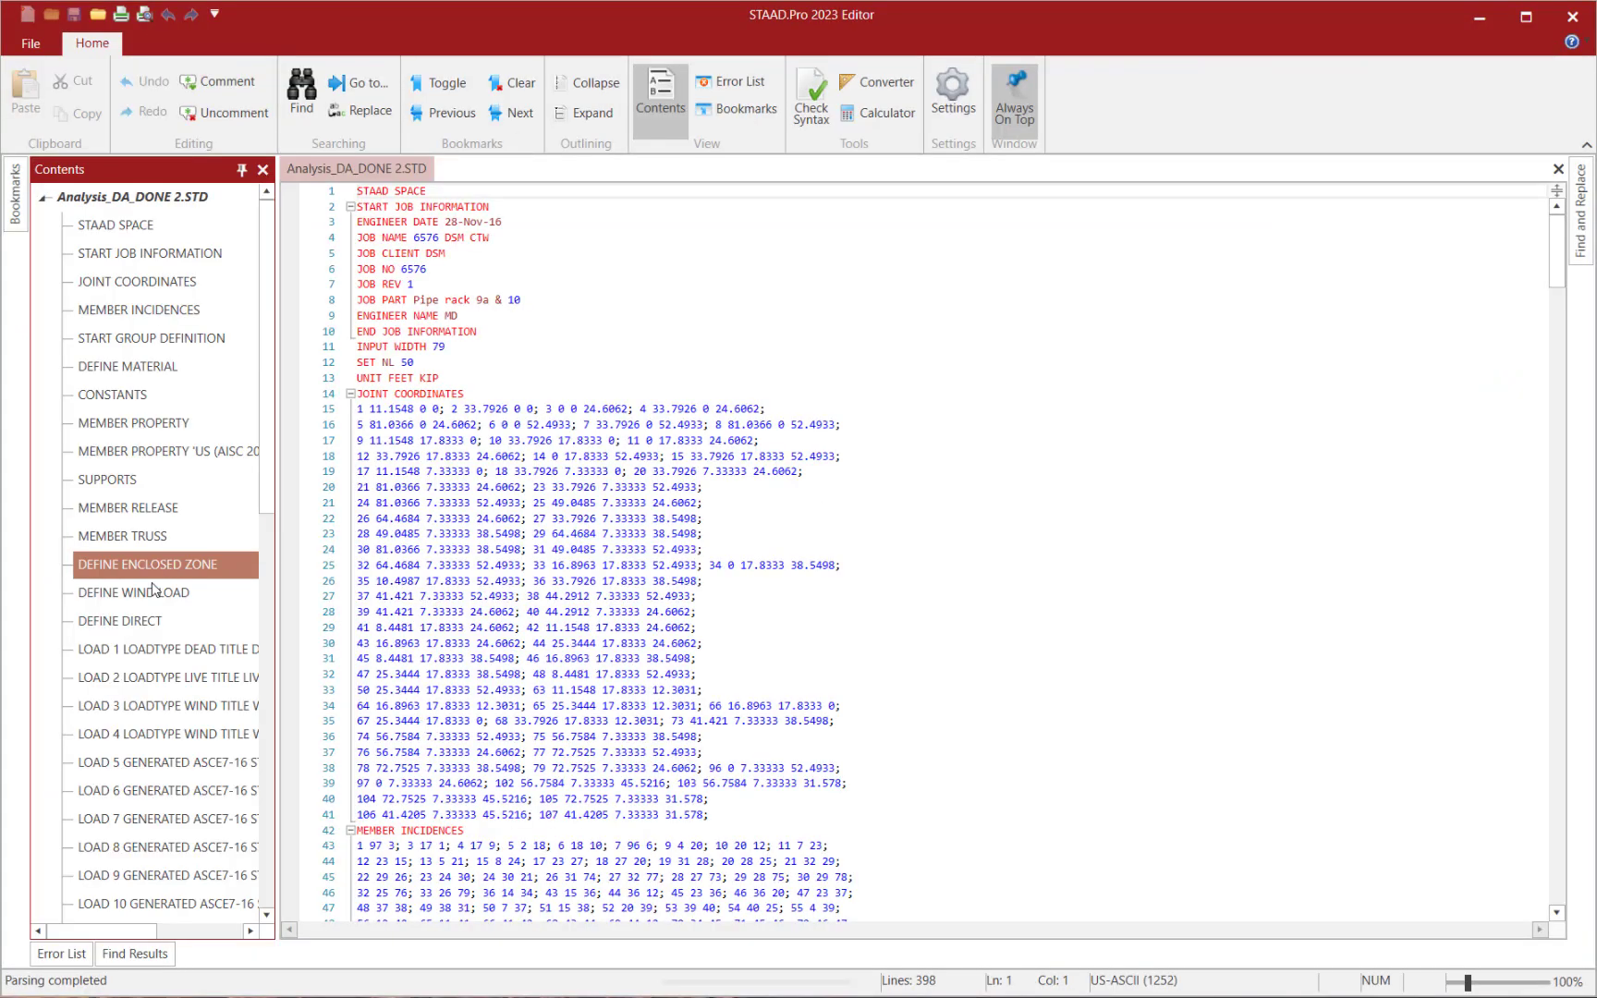
scroll(552, 745, "down", 5)
left_click_drag(358, 505, 528, 625)
key("Delete")
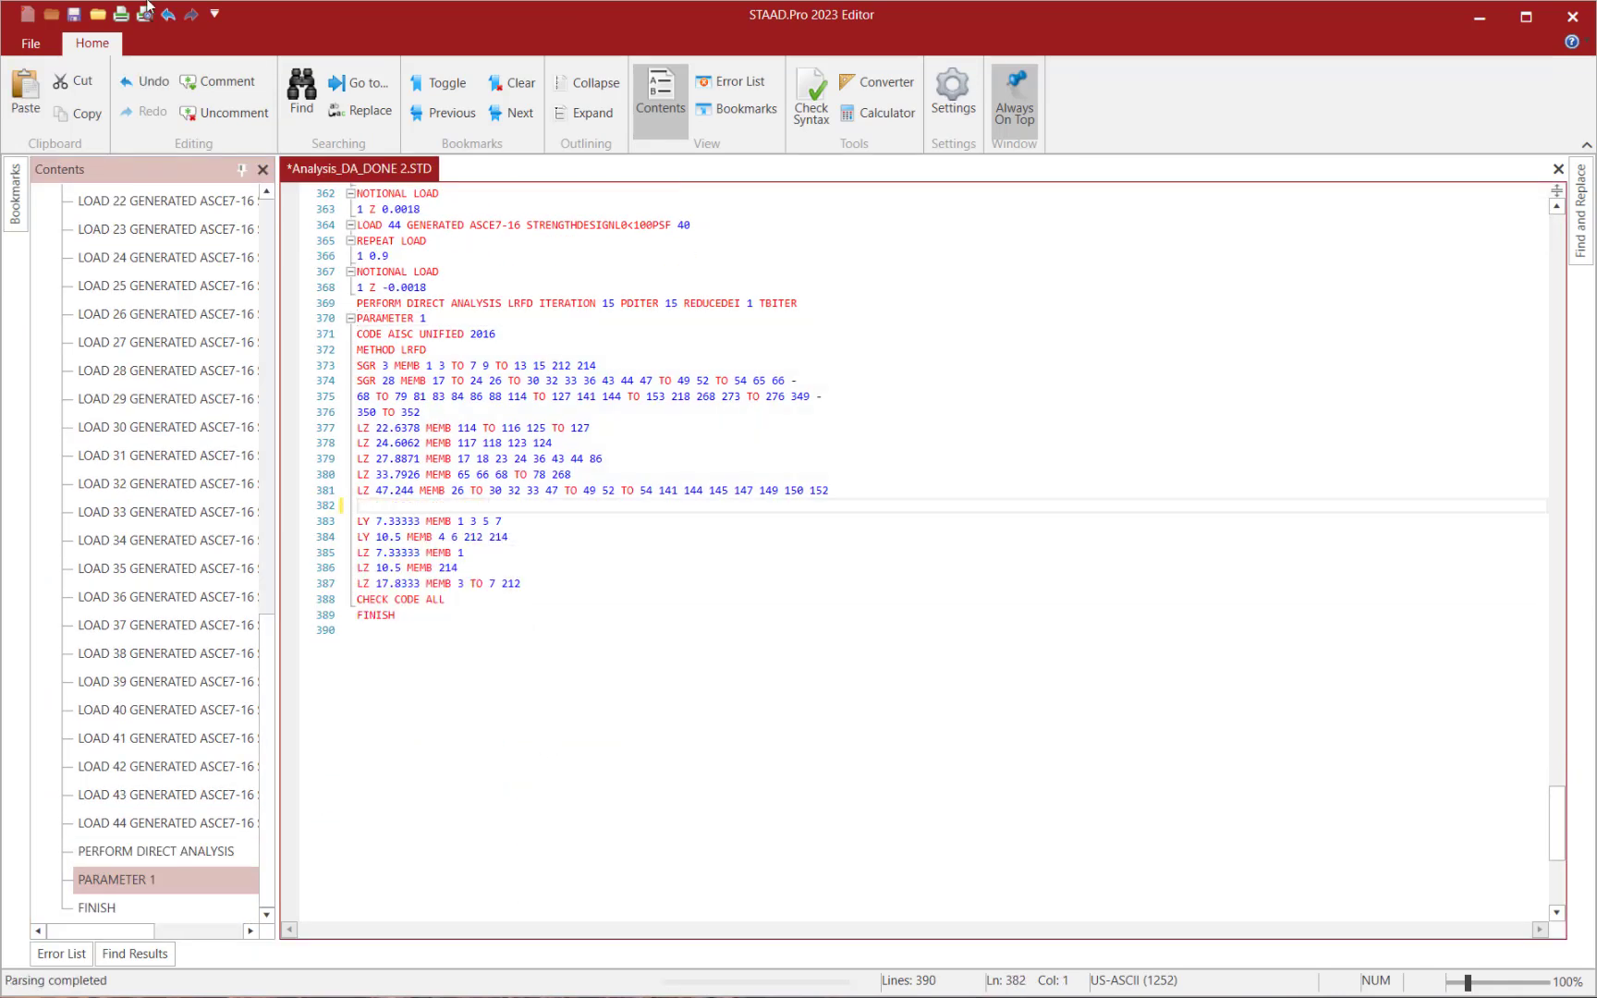
left_click(1572, 16)
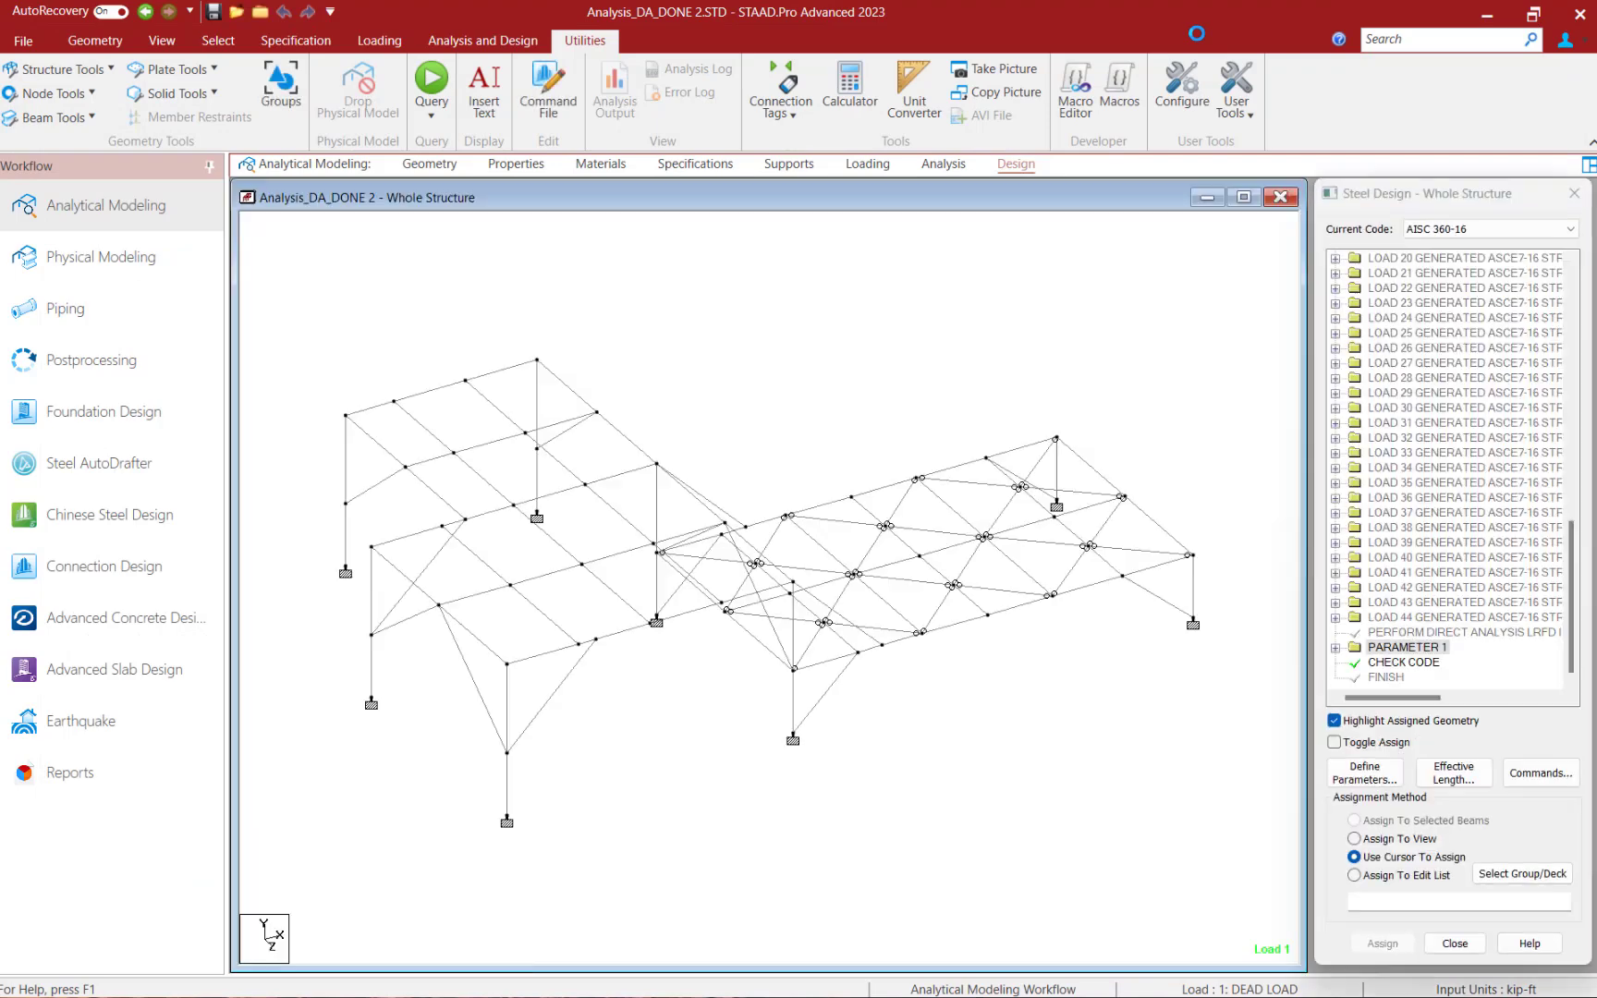